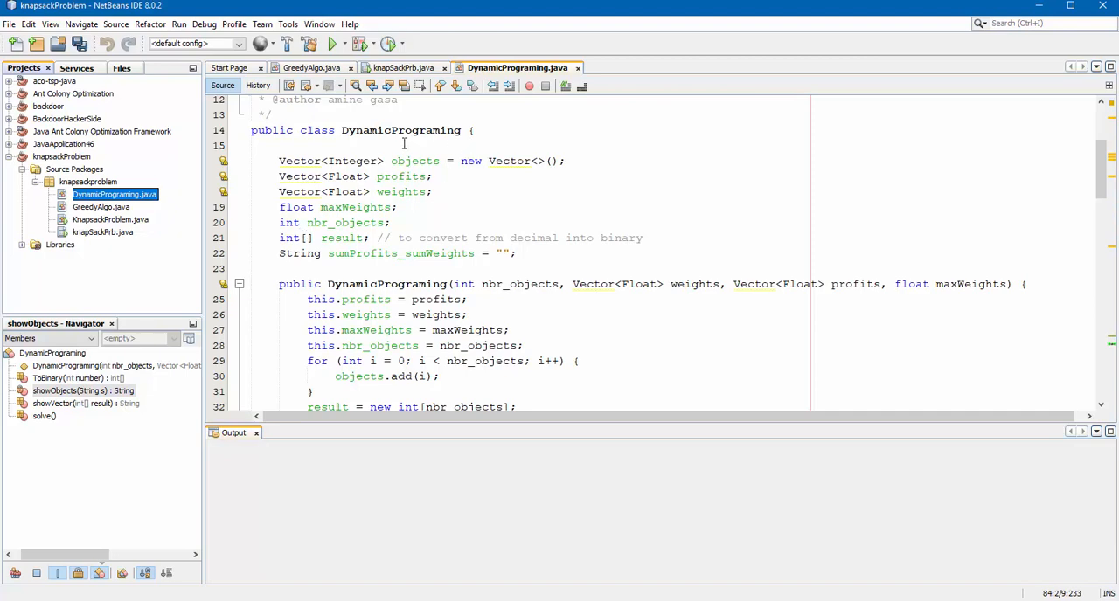
pyautogui.moveTo(279, 162); pyautogui.dragTo(445, 197)
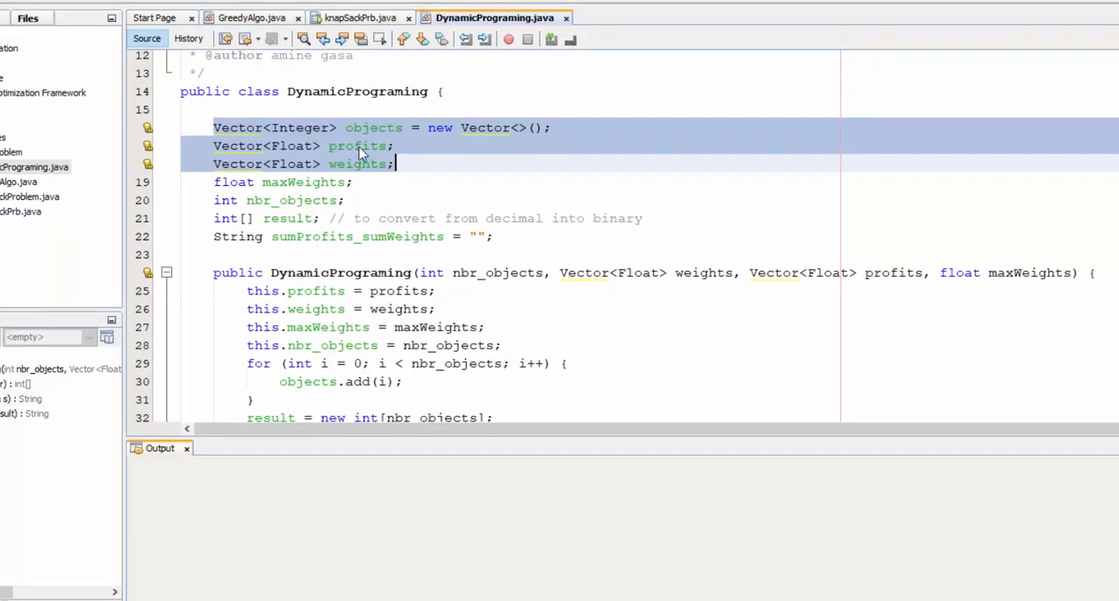
pyautogui.scroll(-1, 326, 178)
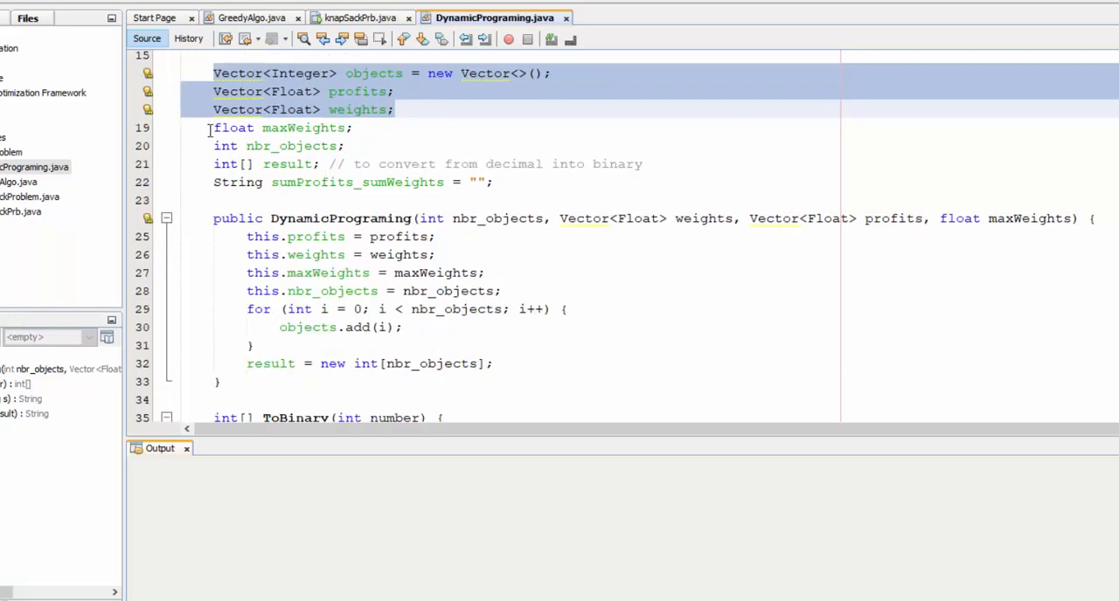
pyautogui.moveTo(213, 128)
pyautogui.mouseDown()
pyautogui.moveTo(349, 128)
pyautogui.moveTo(349, 145)
pyautogui.mouseUp()
pyautogui.click(350, 145)
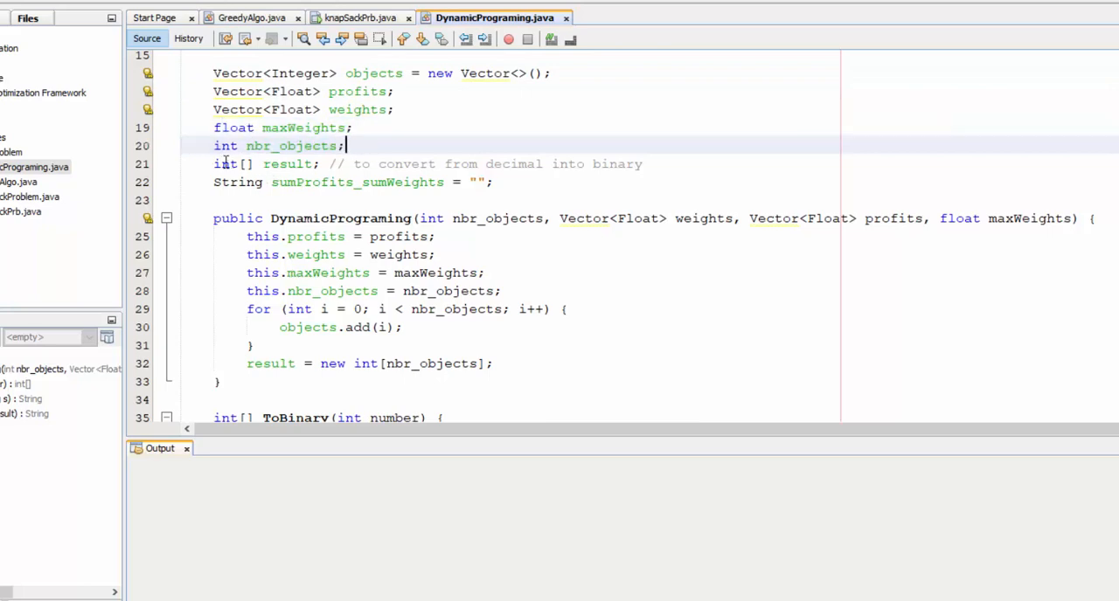
pyautogui.moveTo(213, 164); pyautogui.dragTo(317, 164)
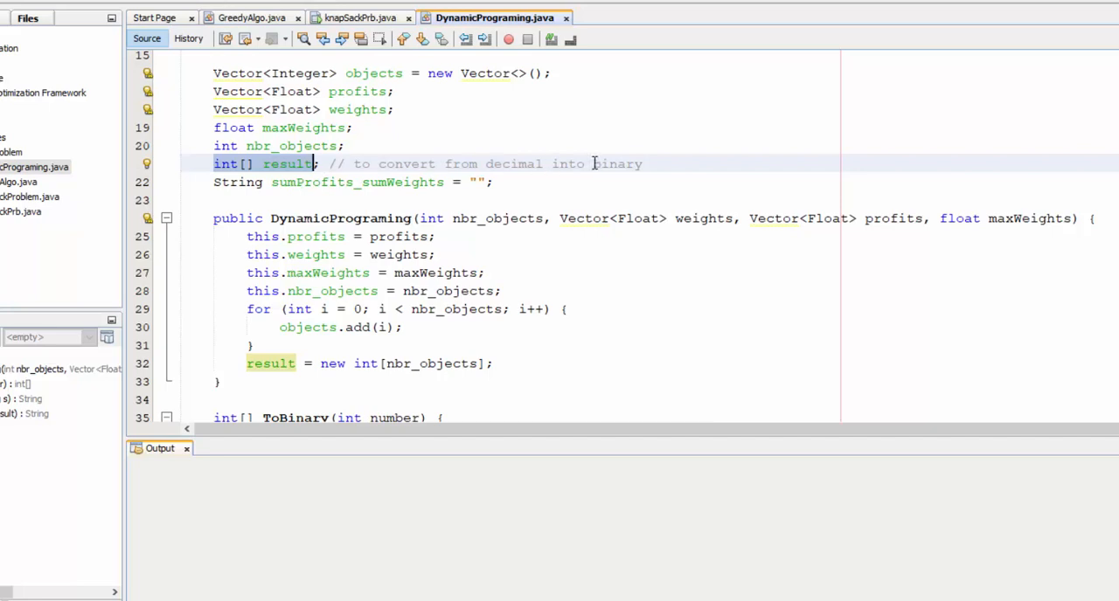
pyautogui.moveTo(270, 182)
pyautogui.mouseDown()
pyautogui.moveTo(454, 183)
pyautogui.moveTo(444, 186)
pyautogui.mouseUp()
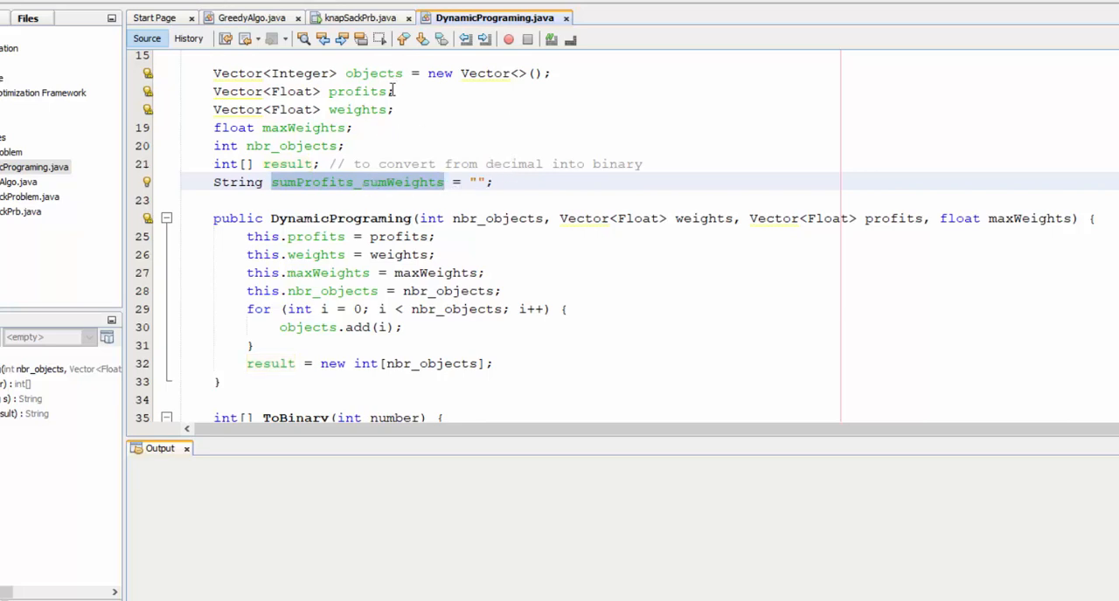
pyautogui.click(1083, 219)
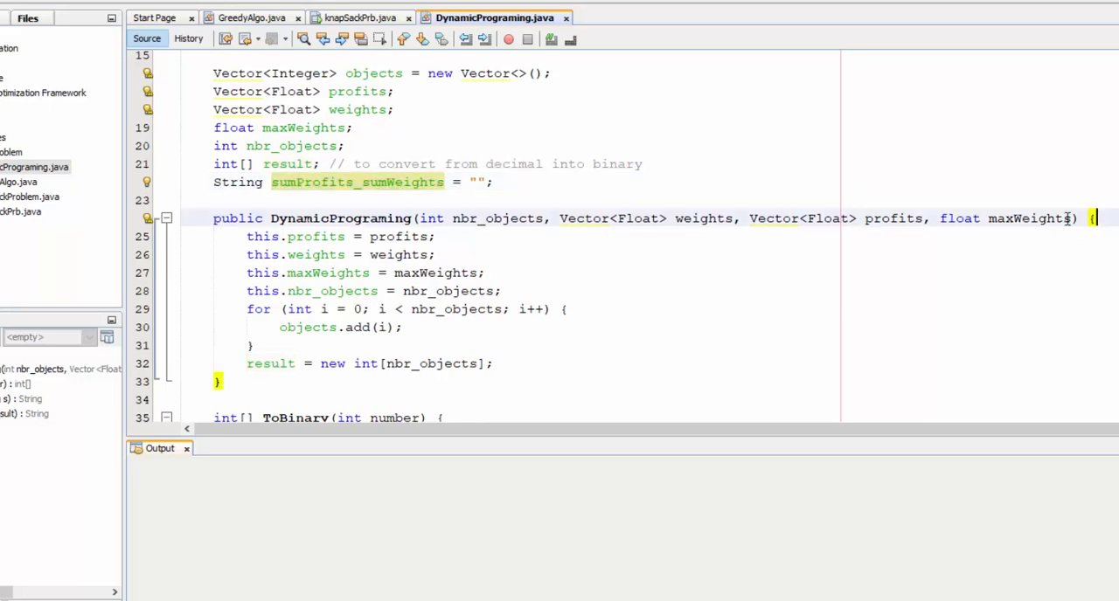
pyautogui.scroll(-1, 1058, 218)
pyautogui.keyDown('shift'); pyautogui.click(502, 223); pyautogui.keyUp('shift')
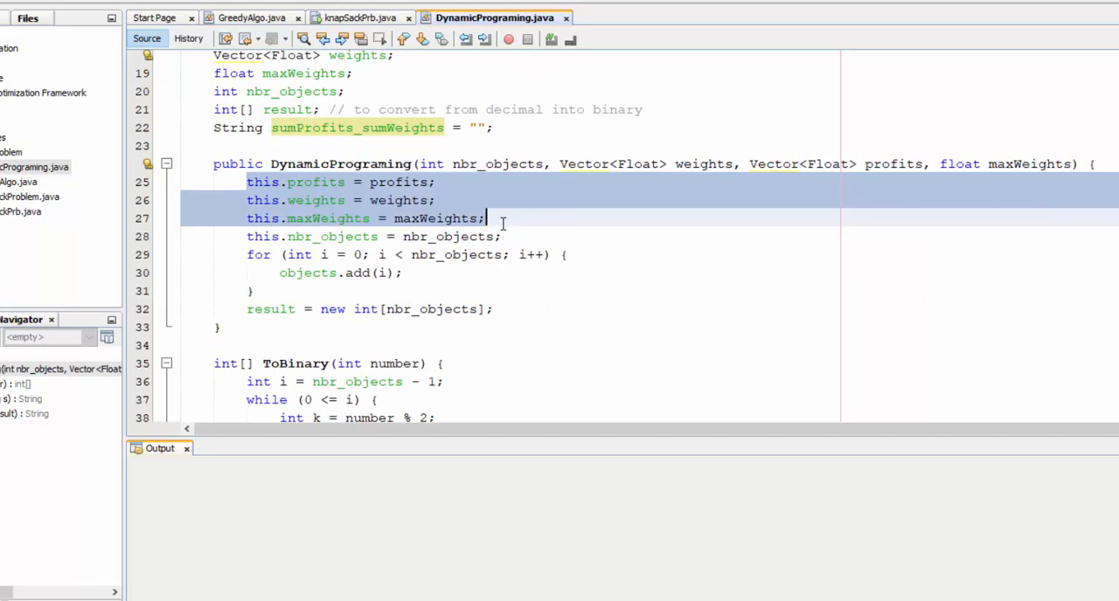
pyautogui.click(566, 254)
pyautogui.moveTo(255, 292); pyautogui.dragTo(241, 254)
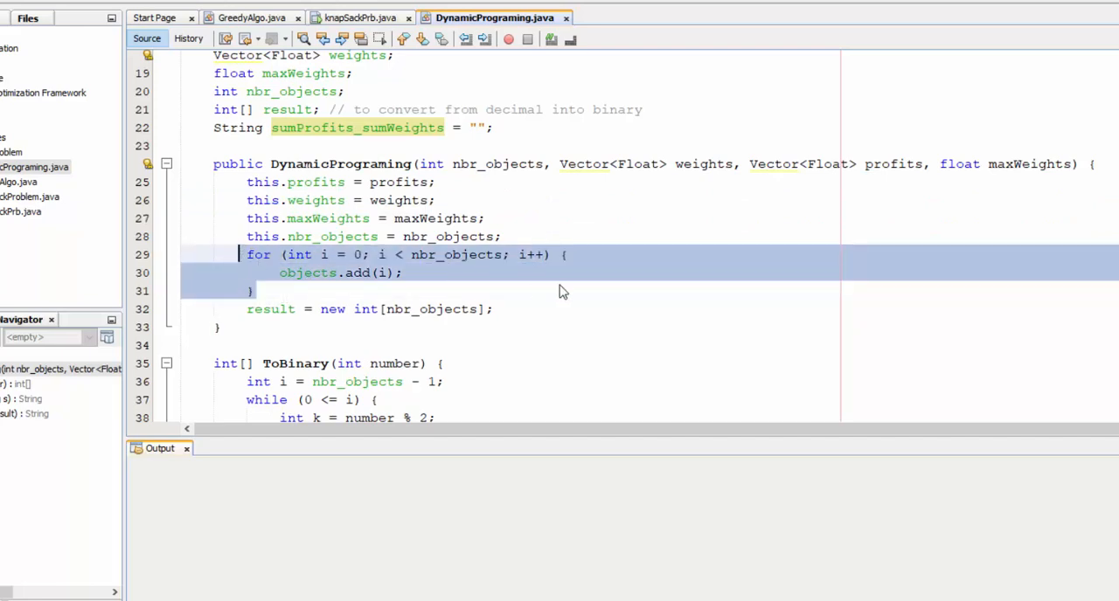
pyautogui.scroll(-1, 454, 256)
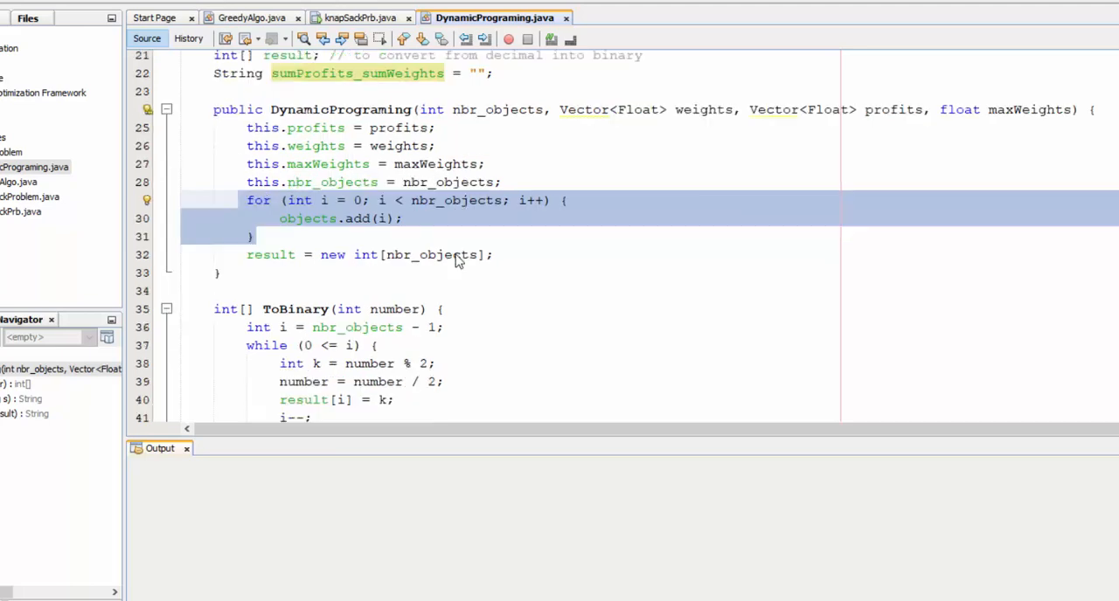
pyautogui.scroll(-1, 330, 263)
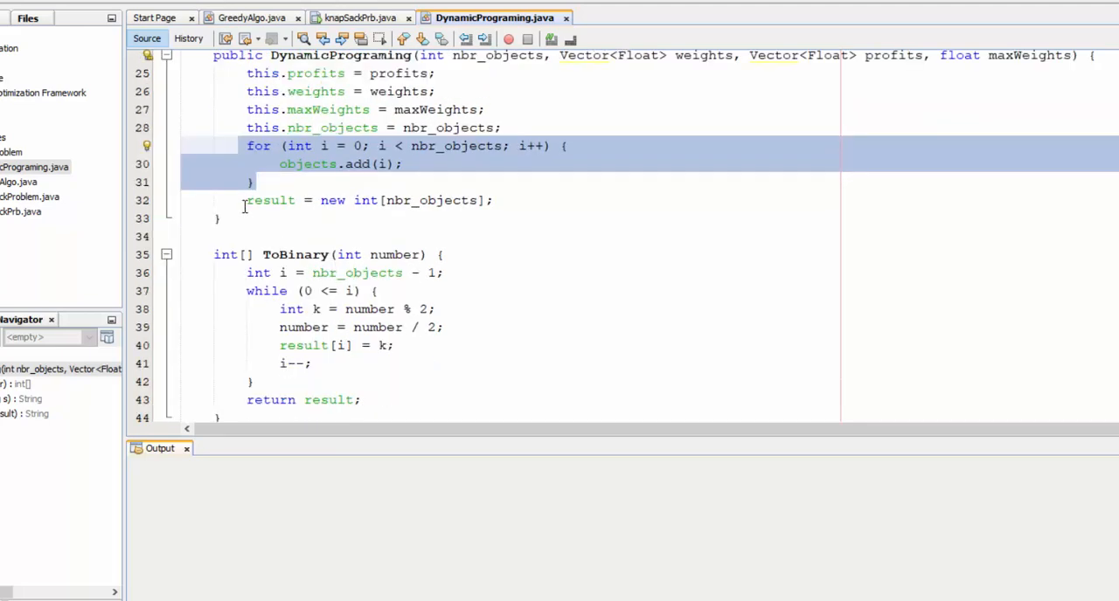
pyautogui.scroll(-1, 245, 212)
pyautogui.click(444, 200)
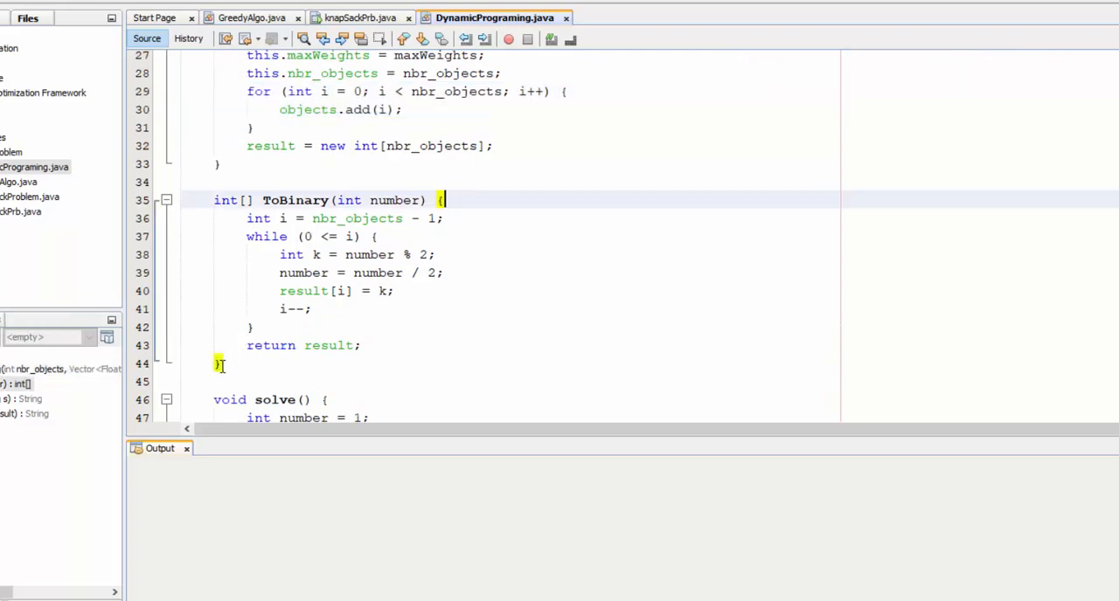
pyautogui.moveTo(221, 365); pyautogui.dragTo(213, 199)
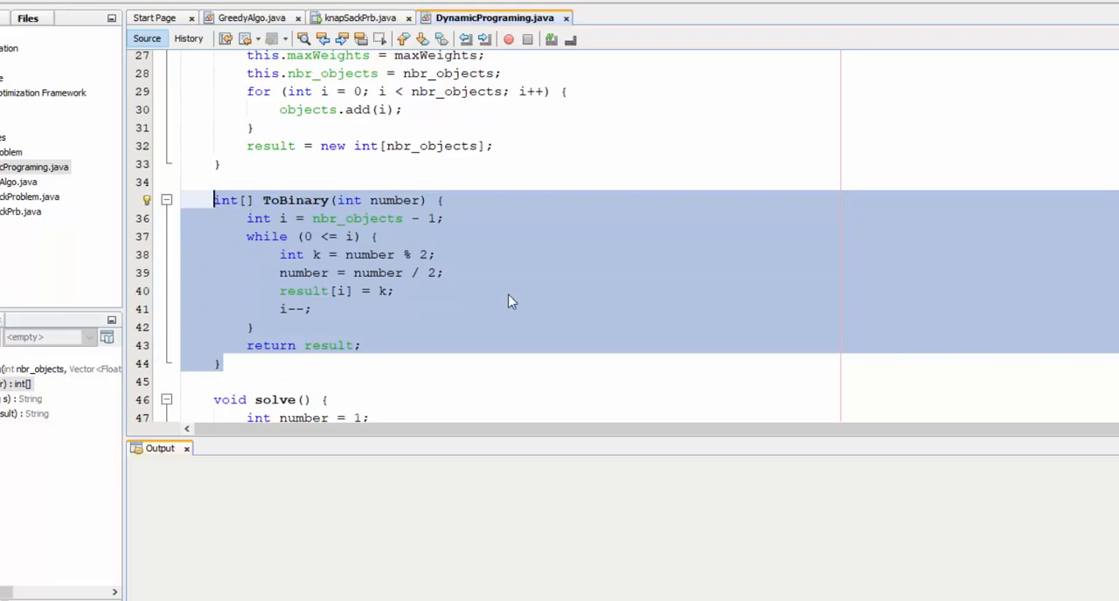
pyautogui.scroll(-2, 511, 302)
pyautogui.scroll(-1, 511, 302)
pyautogui.click(353, 239)
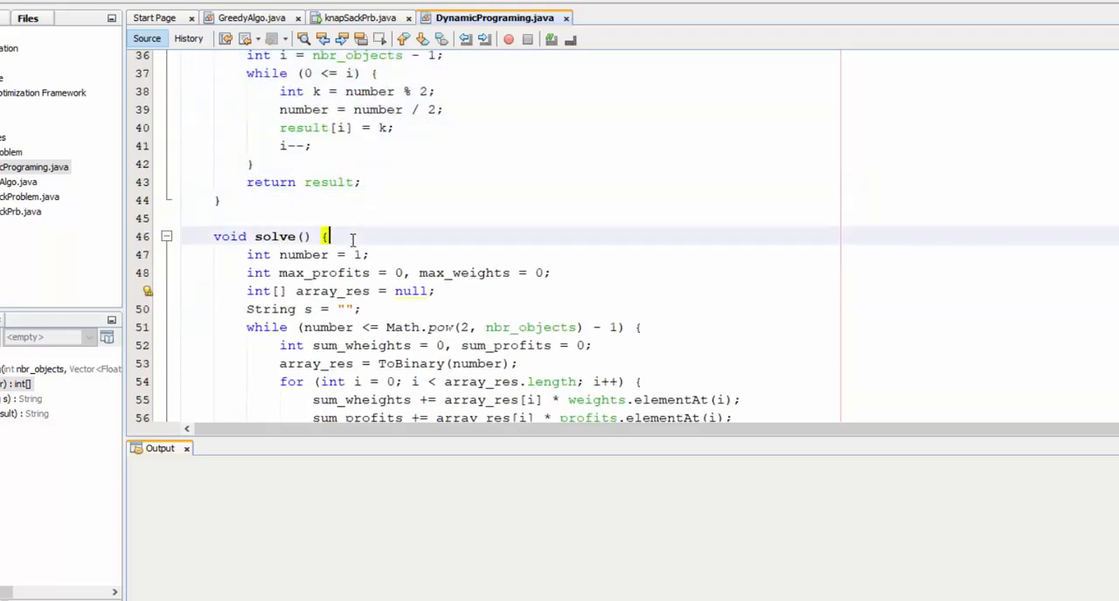
pyautogui.scroll(-3, 352, 241)
pyautogui.scroll(-2, 352, 240)
pyautogui.scroll(-1, 352, 239)
pyautogui.scroll(2, 352, 236)
pyautogui.scroll(2, 352, 236)
pyautogui.moveTo(243, 146)
pyautogui.mouseDown()
pyautogui.moveTo(371, 164)
pyautogui.moveTo(350, 182)
pyautogui.mouseUp()
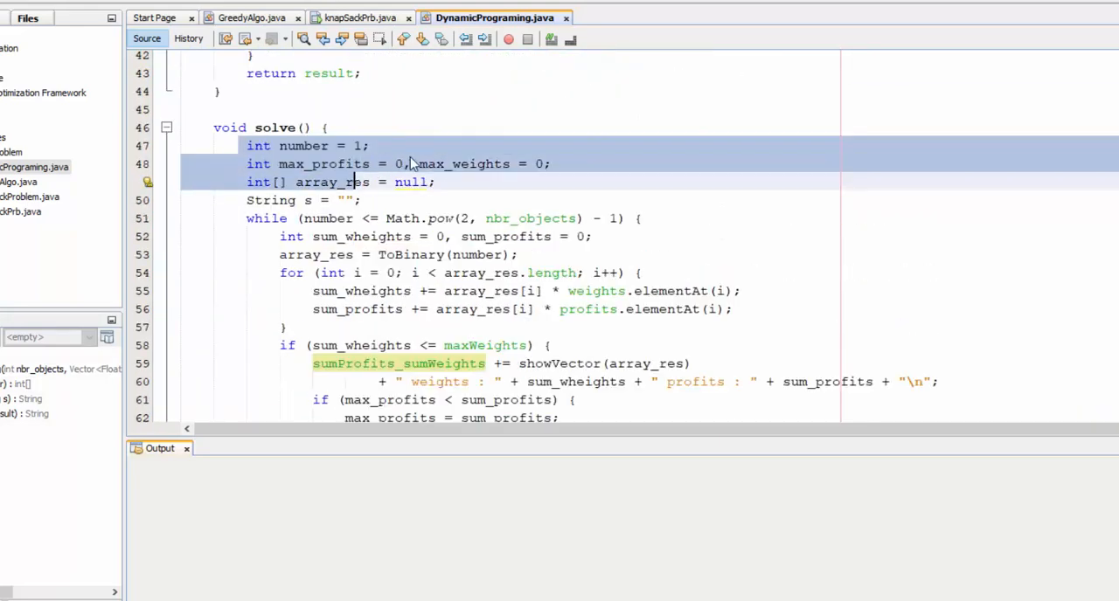
pyautogui.click(494, 165)
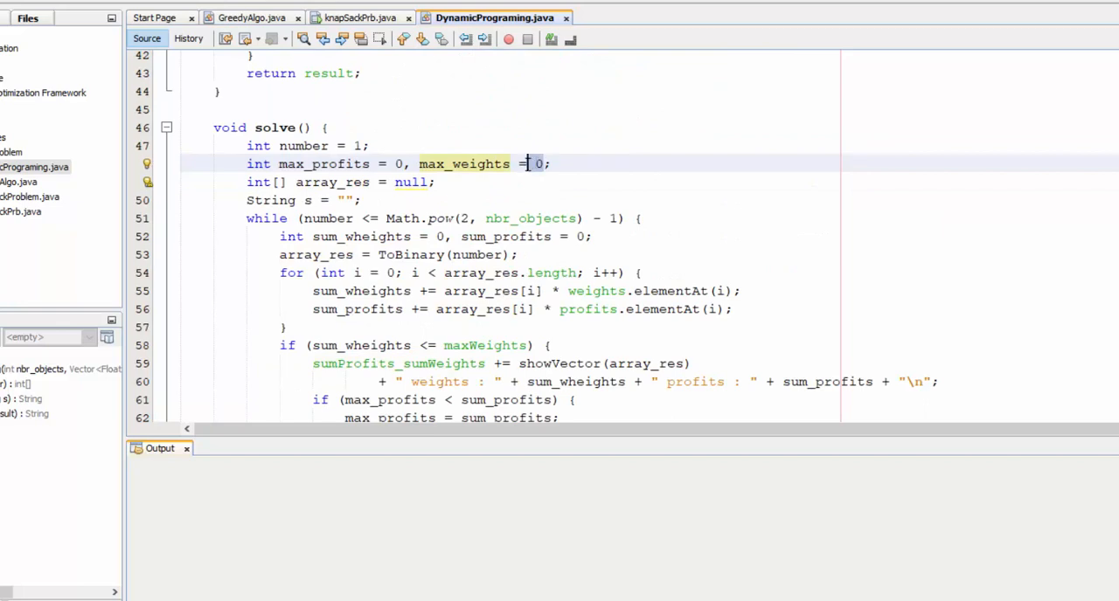
pyautogui.doubleClick(358, 146)
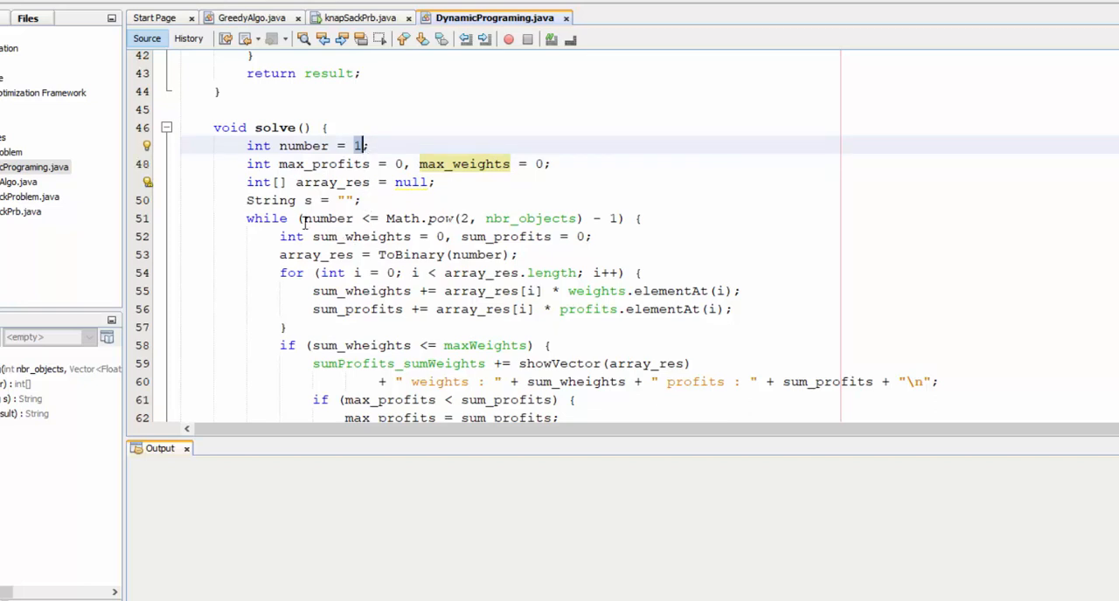
pyautogui.click(660, 218)
pyautogui.moveTo(320, 219); pyautogui.dragTo(597, 218)
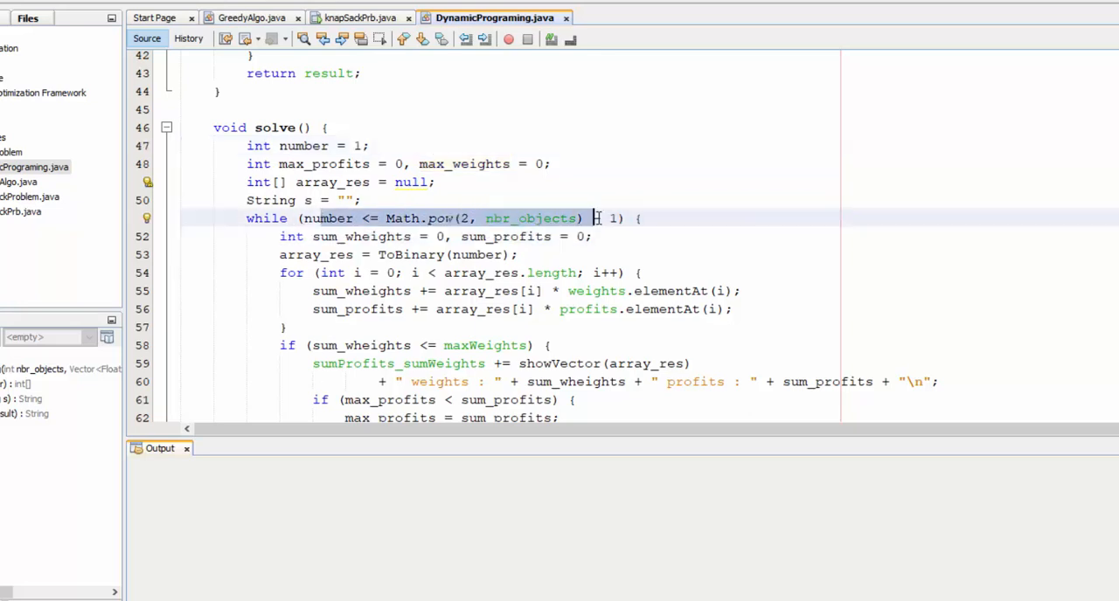
pyautogui.click(520, 219)
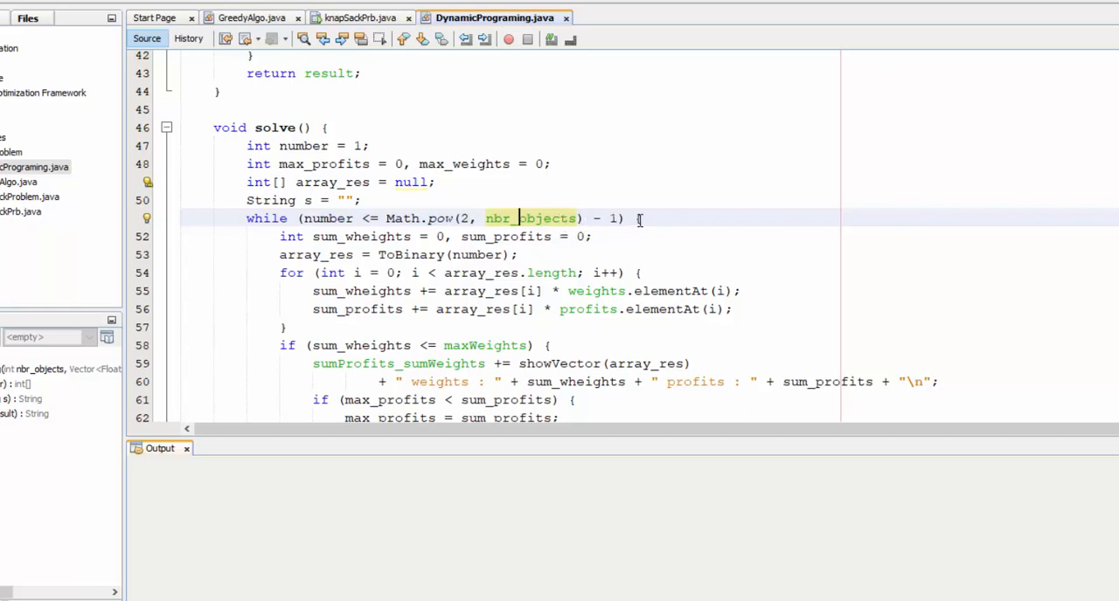
pyautogui.scroll(-3, 281, 200)
pyautogui.click(323, 200)
pyautogui.moveTo(280, 200)
pyautogui.mouseDown()
pyautogui.moveTo(346, 218)
pyautogui.moveTo(363, 200)
pyautogui.mouseUp()
pyautogui.click(332, 200)
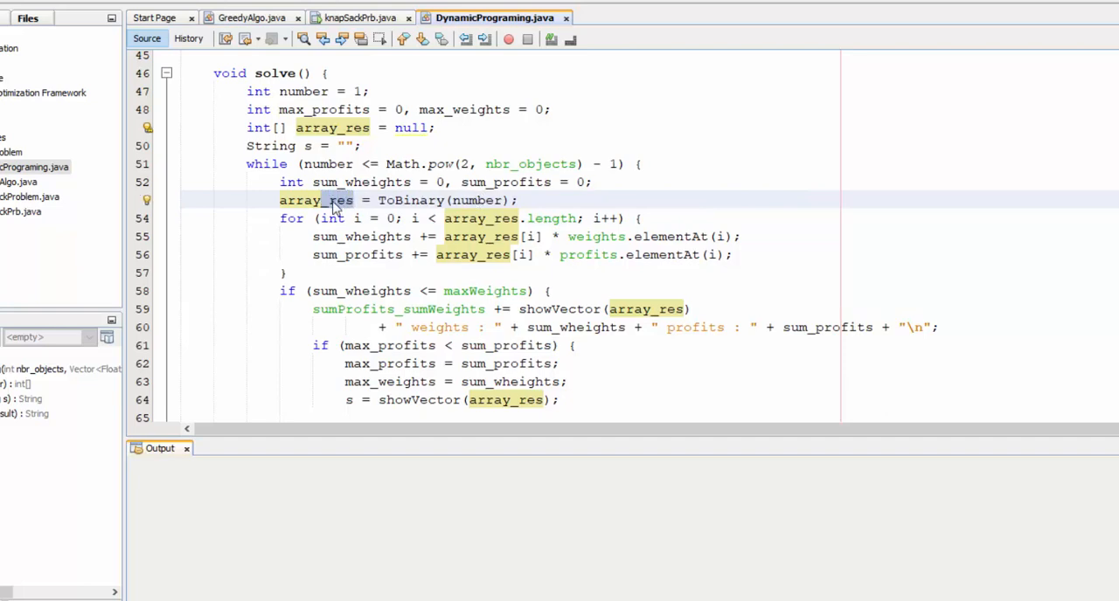
pyautogui.scroll(-2, 671, 170)
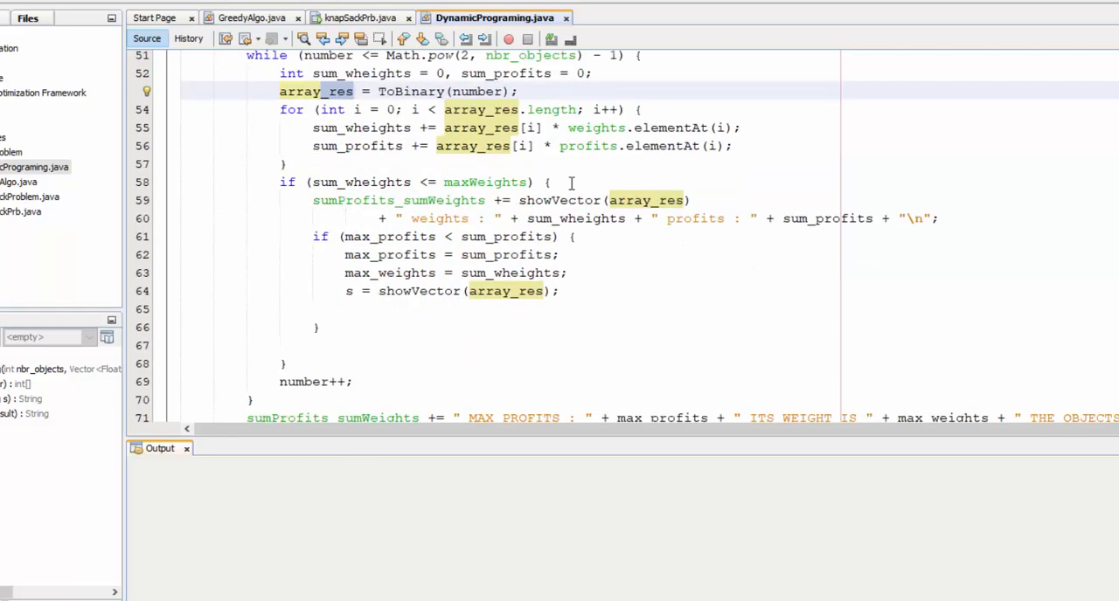
pyautogui.scroll(1, 679, 159)
pyautogui.click(662, 163)
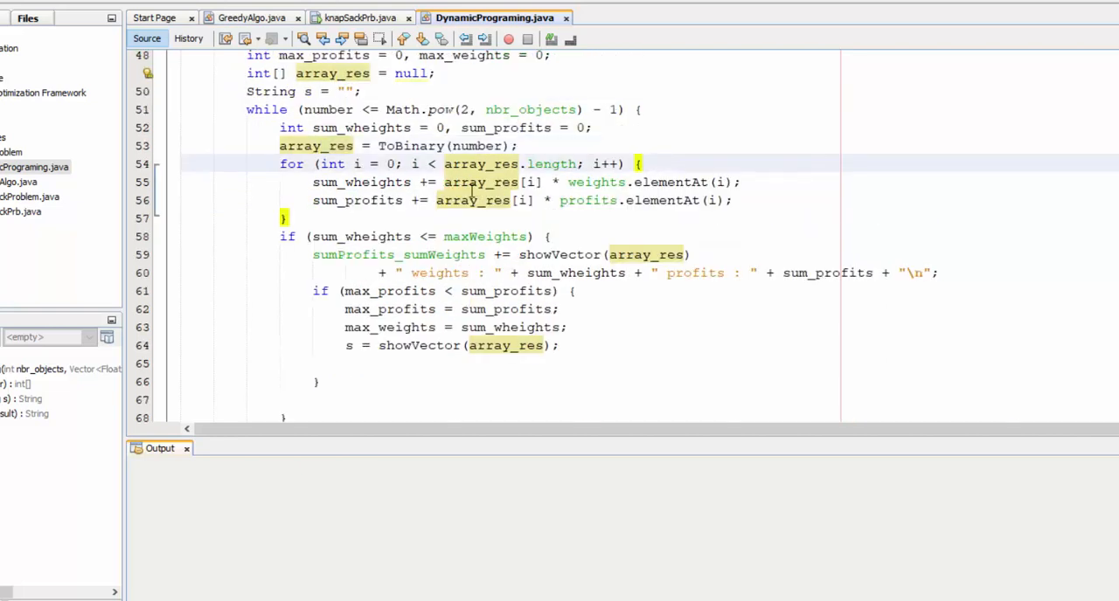
pyautogui.moveTo(313, 182); pyautogui.dragTo(746, 204)
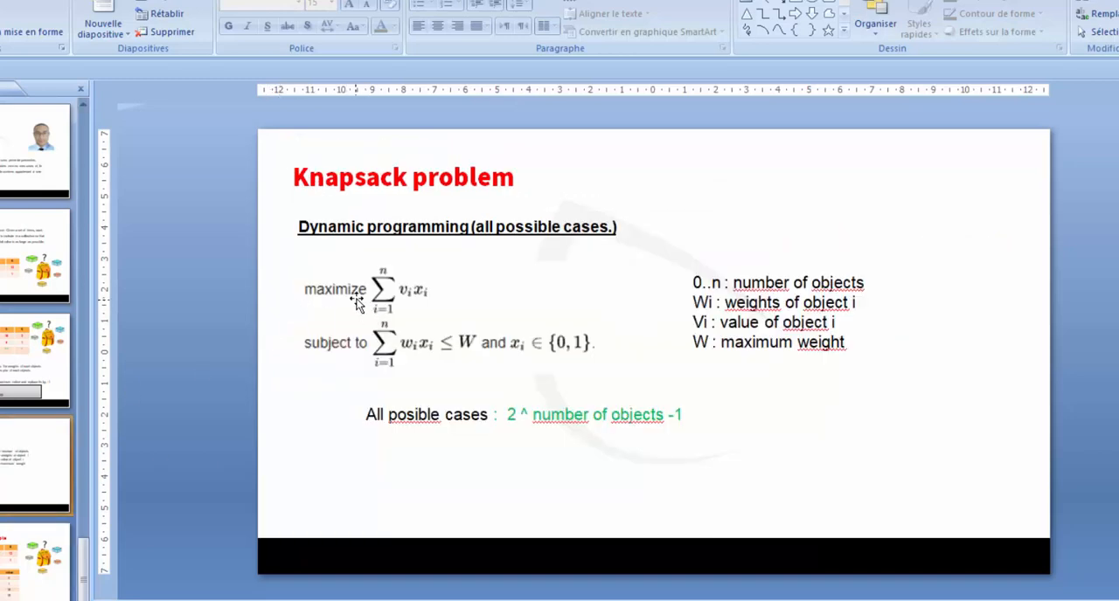
pyautogui.click(306, 284)
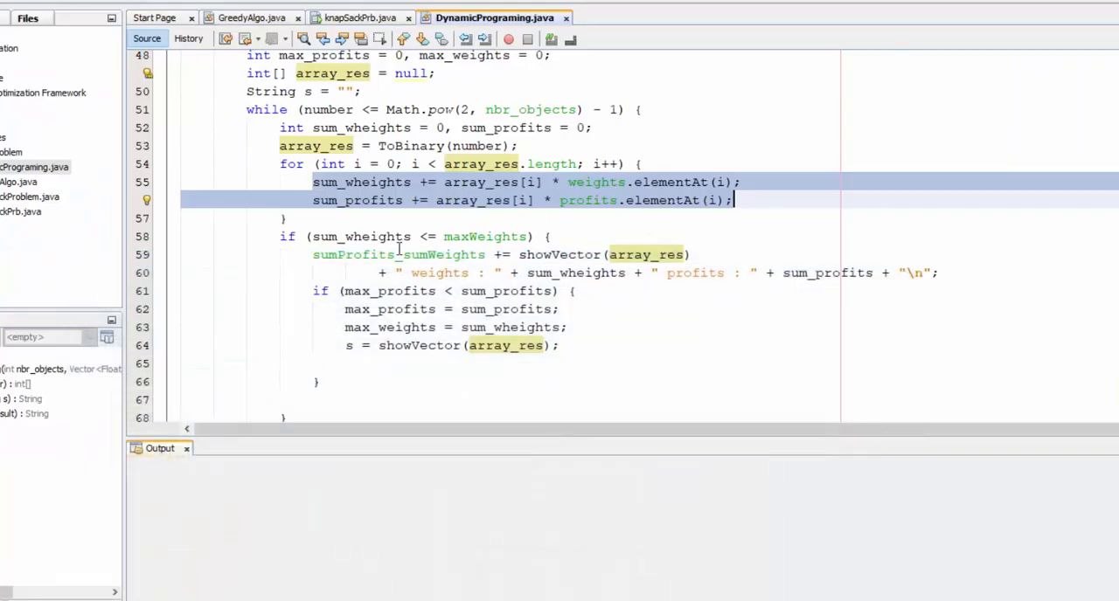
pyautogui.scroll(-1, 667, 149)
# Review the weight-limit check that compares the subset weight against maxWeights.
pyautogui.click(564, 192)
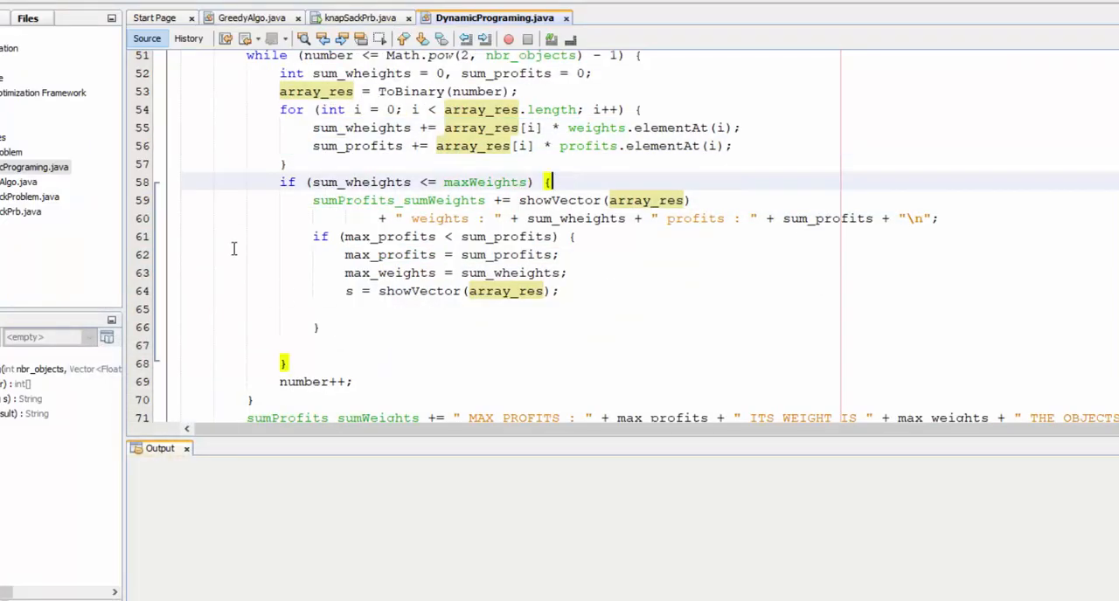
pyautogui.moveTo(280, 181); pyautogui.dragTo(309, 365)
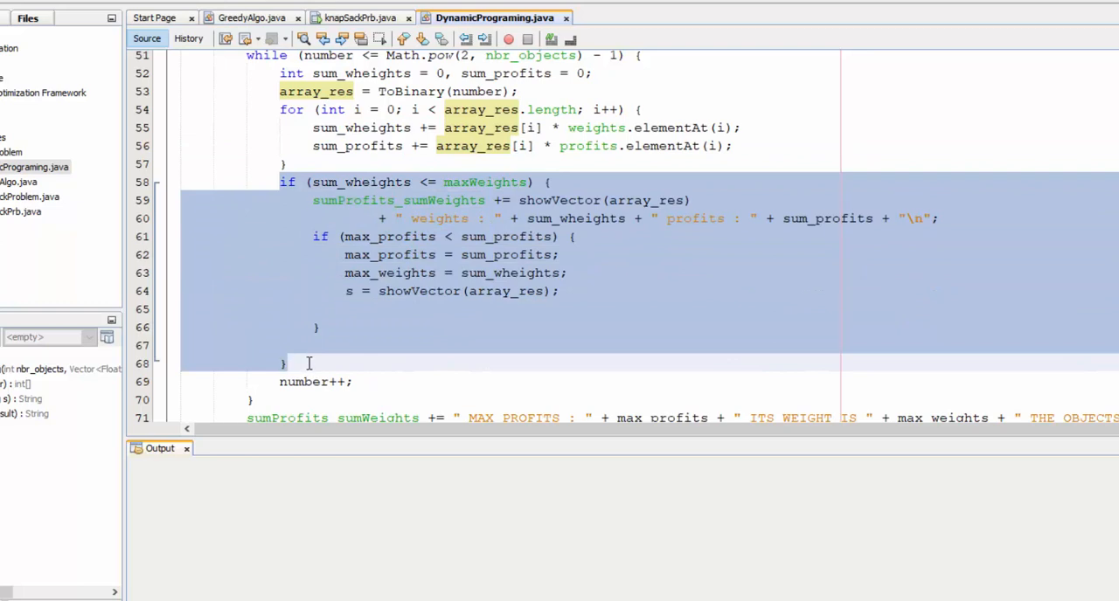
pyautogui.click(437, 183)
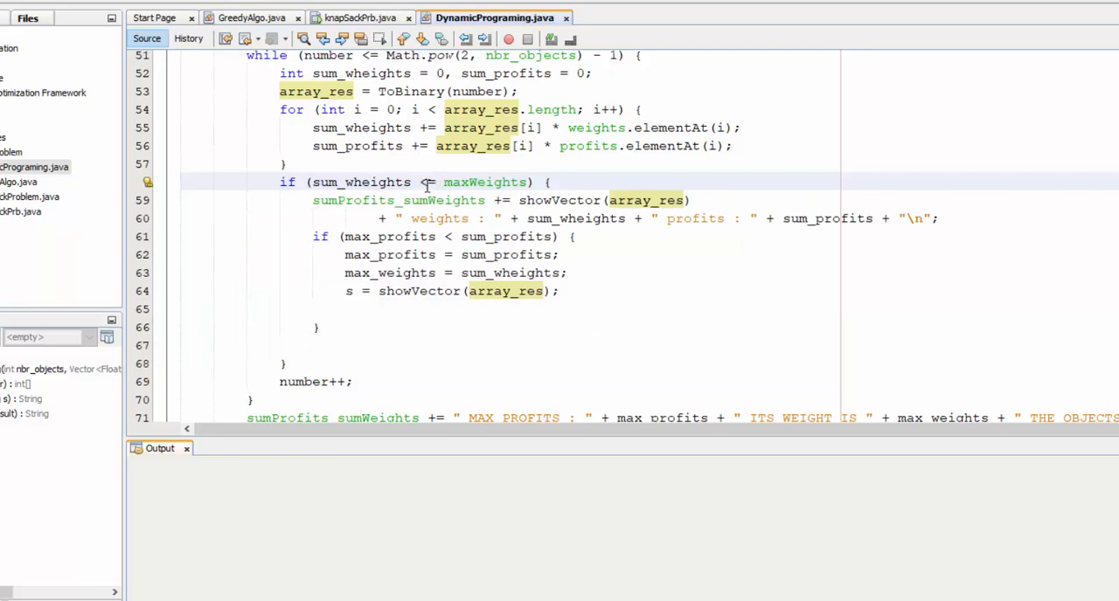
pyautogui.moveTo(441, 183); pyautogui.dragTo(535, 182)
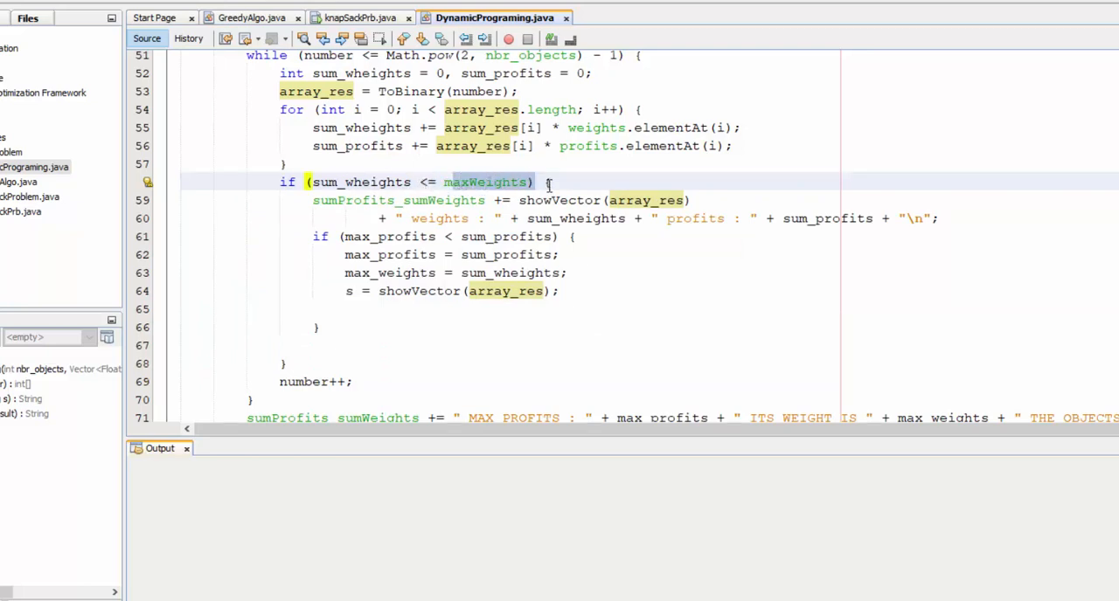
pyautogui.click(549, 182)
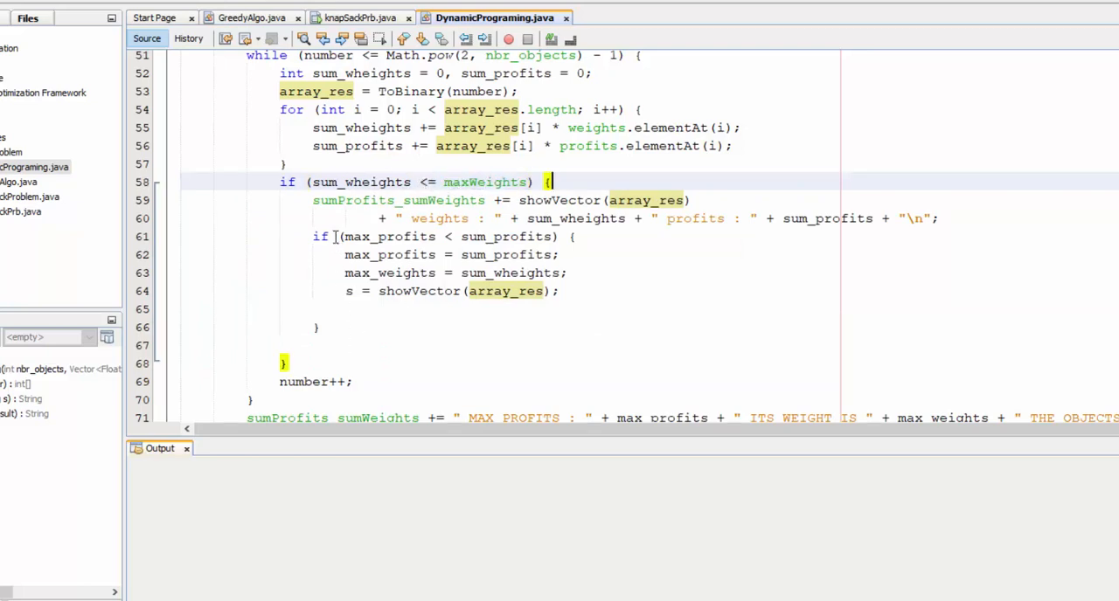
# Highlight the showVector call and select the whole showVector helper method.
pyautogui.click(572, 201)
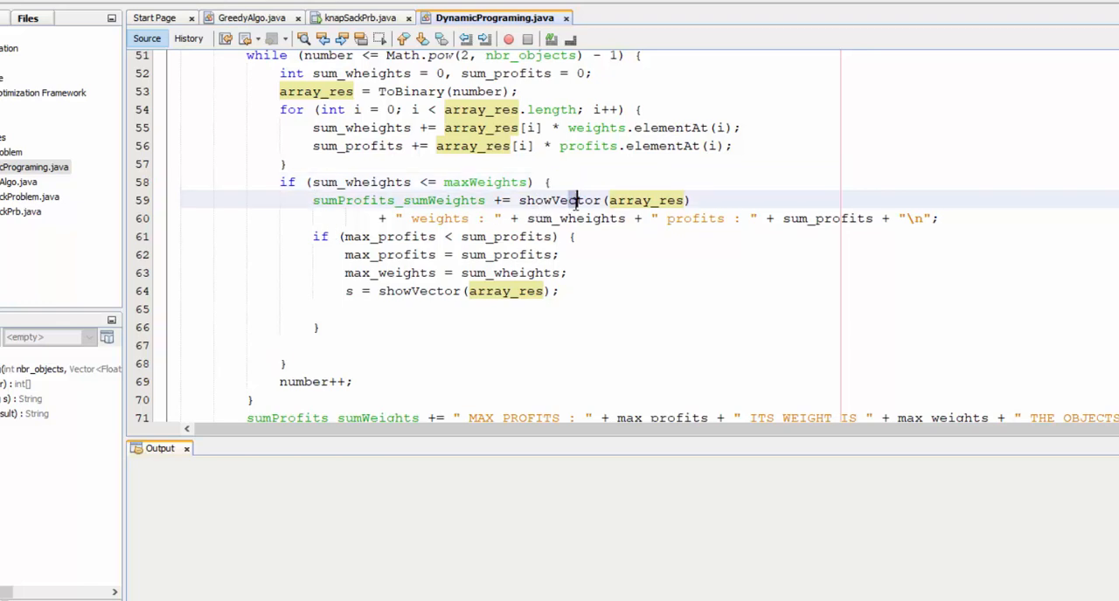
pyautogui.moveTo(576, 200); pyautogui.dragTo(544, 202)
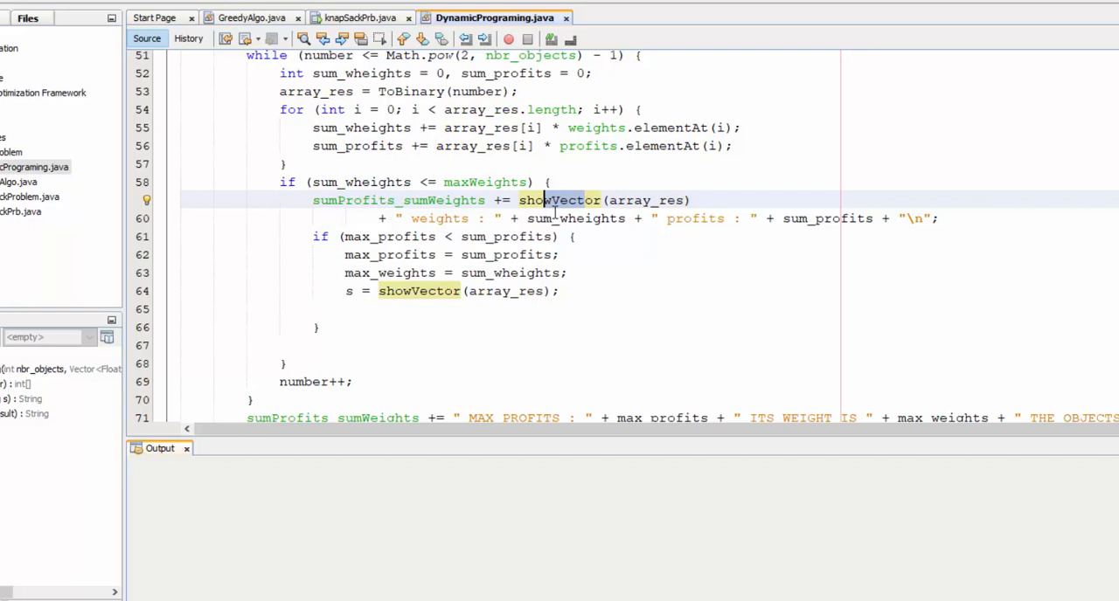
pyautogui.scroll(-1, 545, 298)
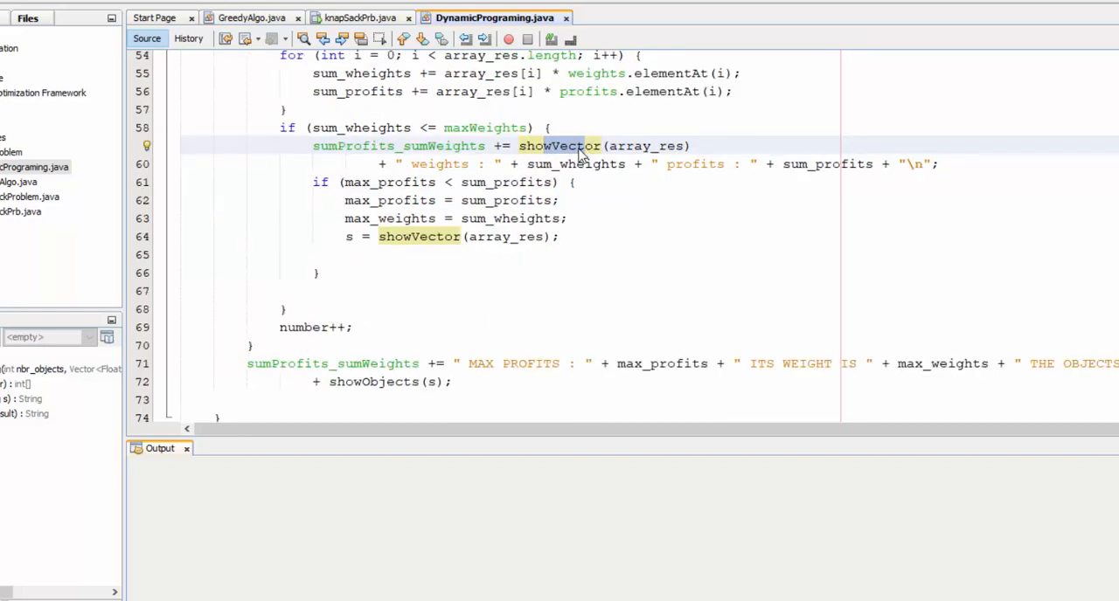
pyautogui.scroll(-1, 577, 153)
pyautogui.scroll(-2, 551, 166)
pyautogui.click(481, 292)
pyautogui.hotkey('alt', 'shift', '.')
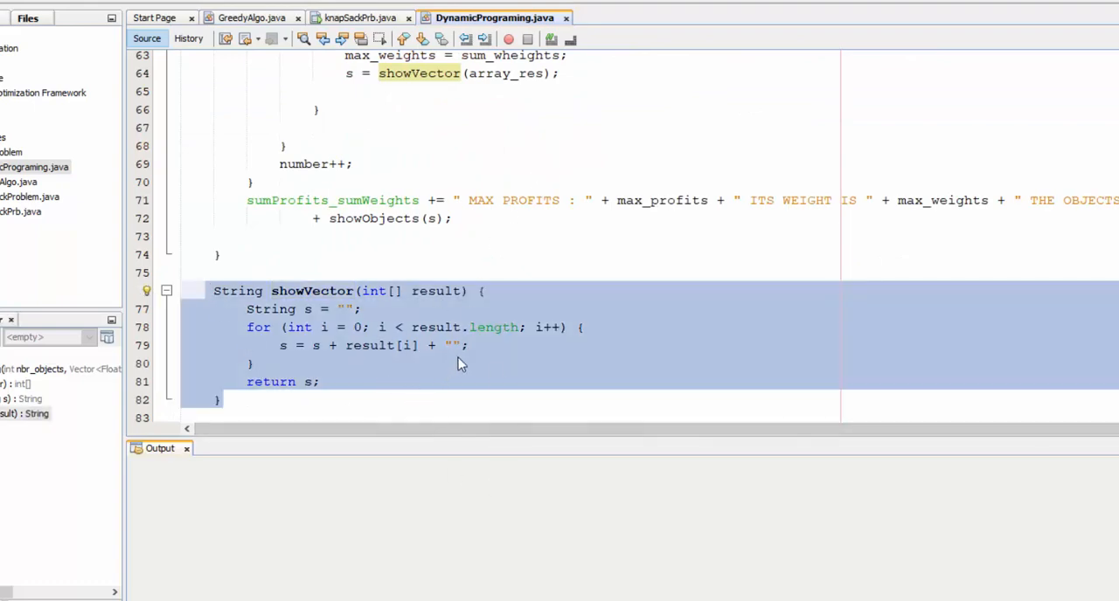
pyautogui.scroll(6, 472, 358)
pyautogui.scroll(-1, 593, 321)
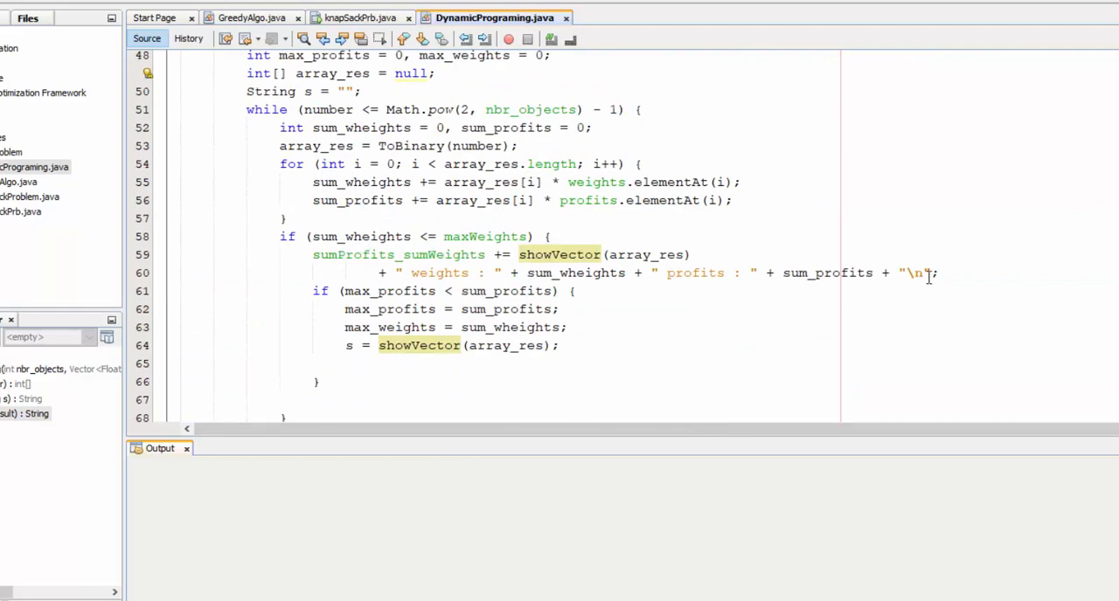
pyautogui.moveTo(935, 273); pyautogui.dragTo(519, 254)
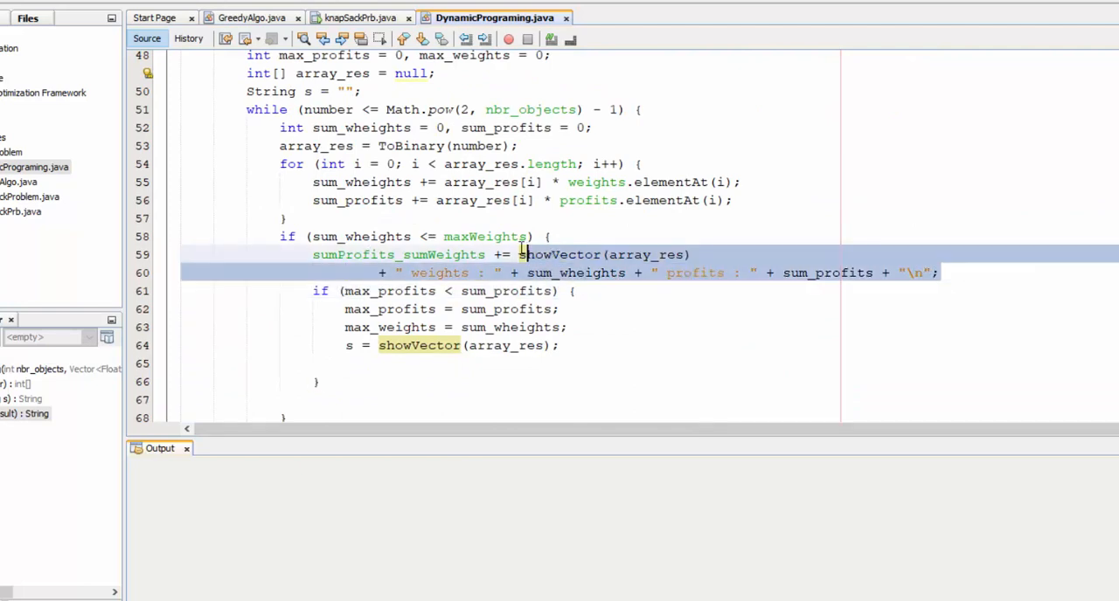
pyautogui.click(467, 254)
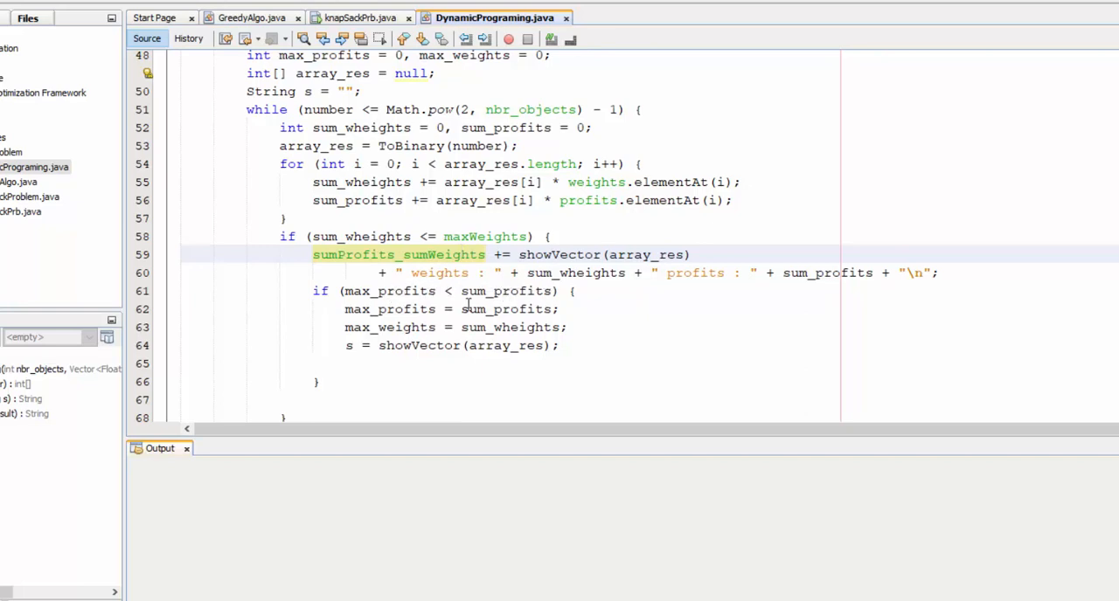
pyautogui.moveTo(345, 311); pyautogui.dragTo(554, 316)
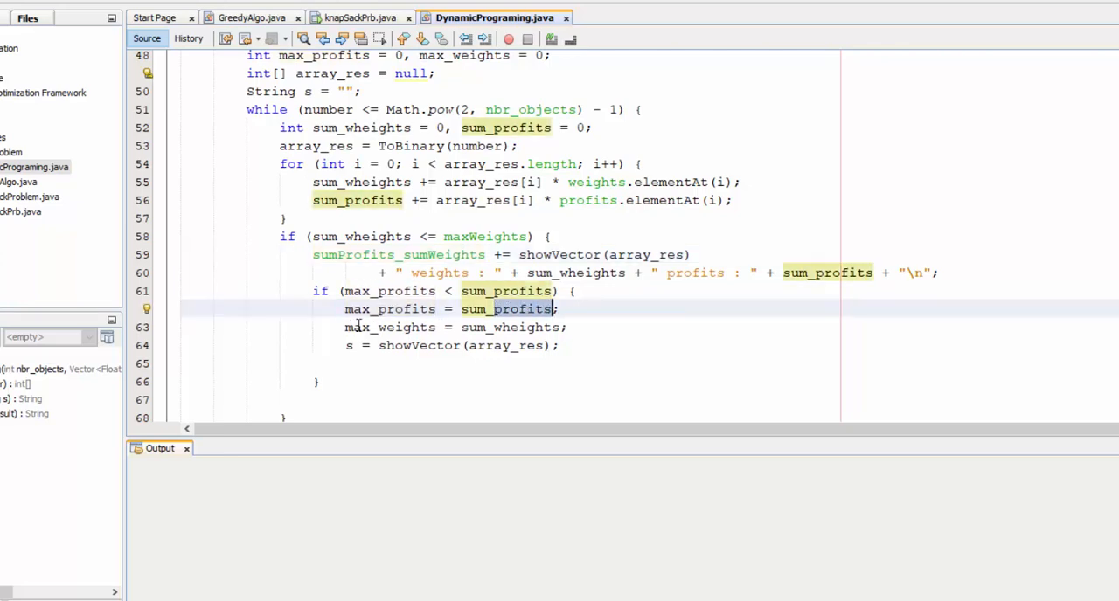
pyautogui.click(471, 329)
pyautogui.moveTo(462, 329); pyautogui.dragTo(564, 327)
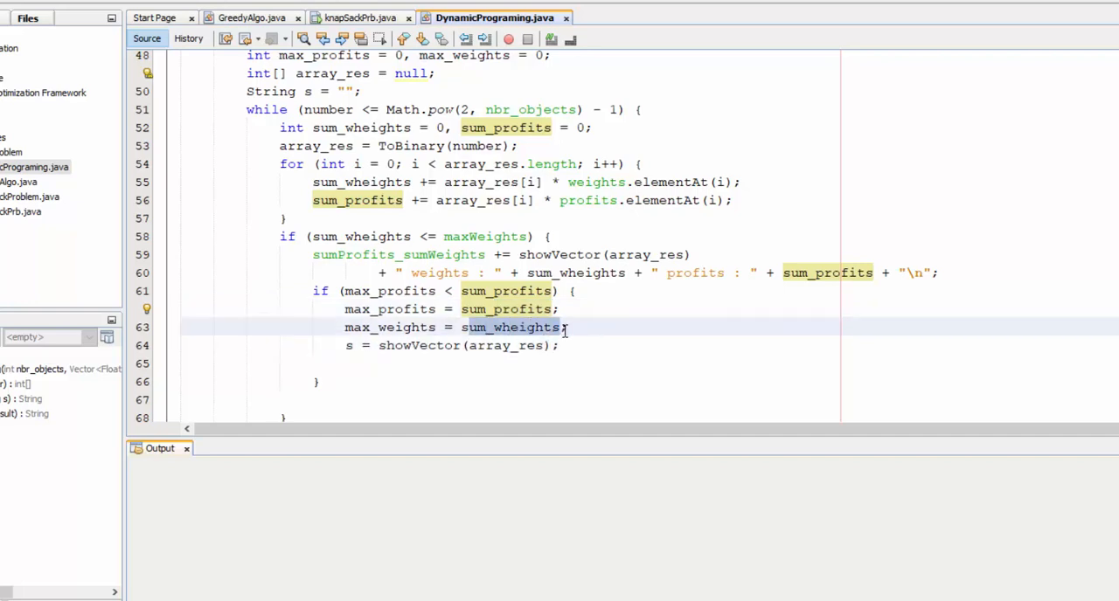
pyautogui.click(577, 291)
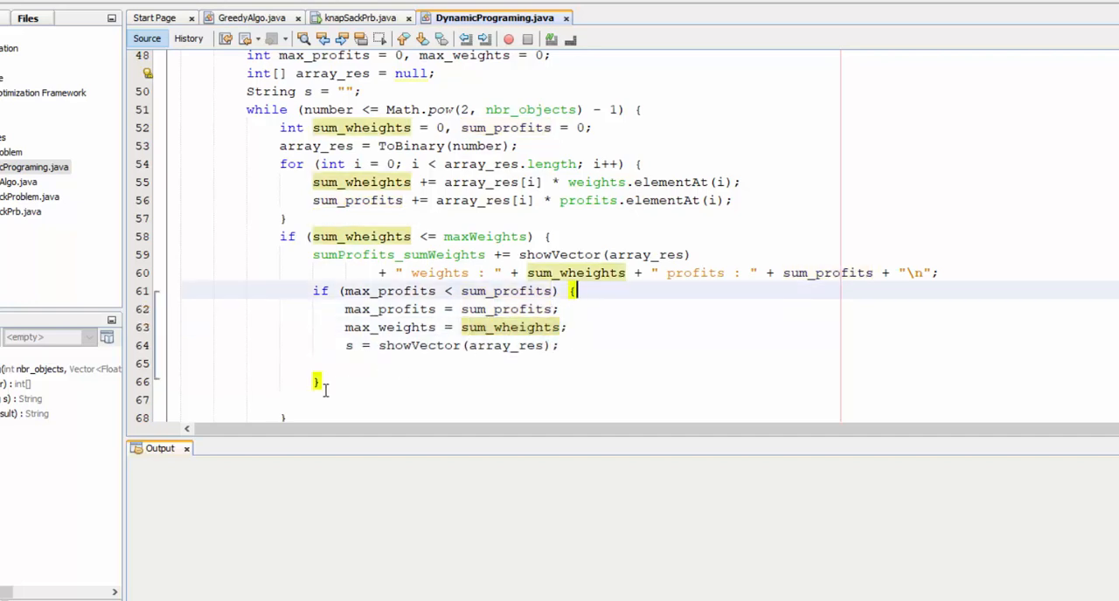
pyautogui.moveTo(321, 383)
pyautogui.mouseDown()
pyautogui.moveTo(313, 292)
pyautogui.moveTo(325, 313)
pyautogui.mouseUp()
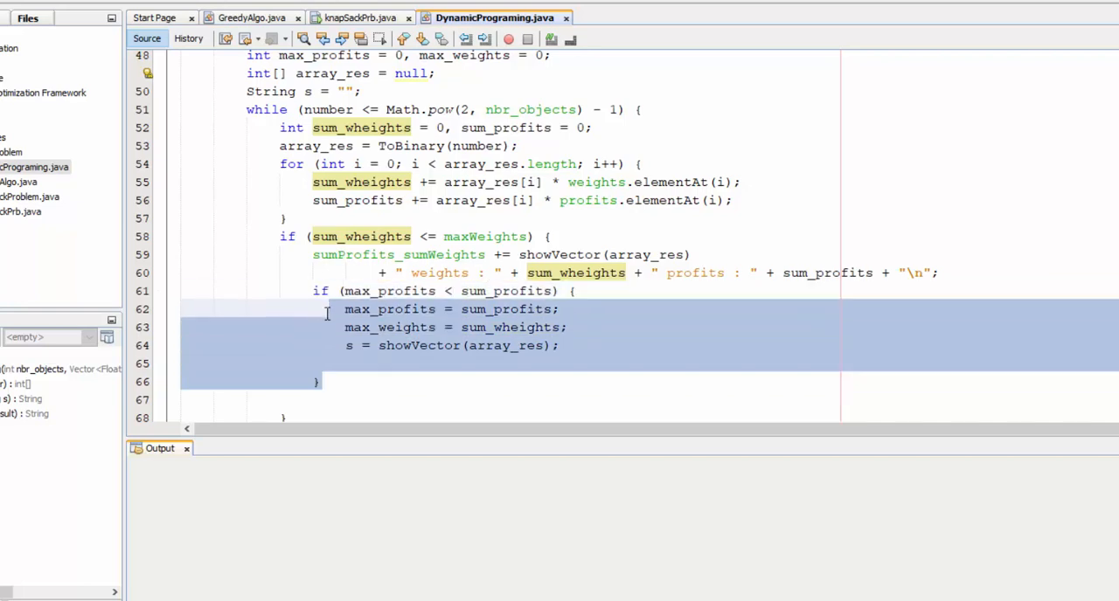
pyautogui.click(457, 361)
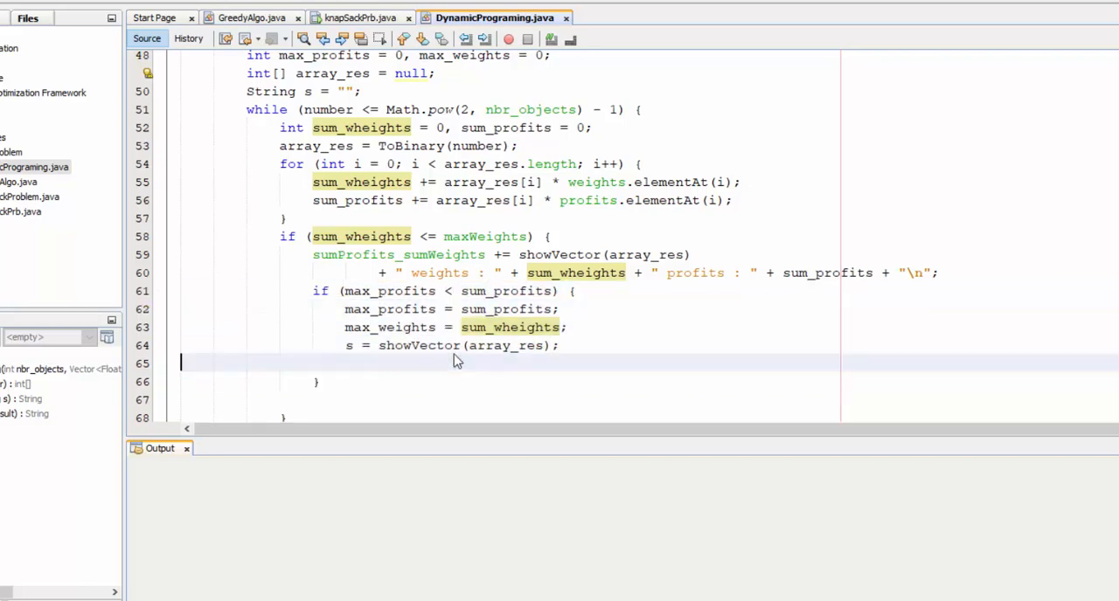
pyautogui.scroll(-1, 450, 353)
pyautogui.scroll(-1, 450, 352)
pyautogui.moveTo(249, 363); pyautogui.dragTo(1034, 361)
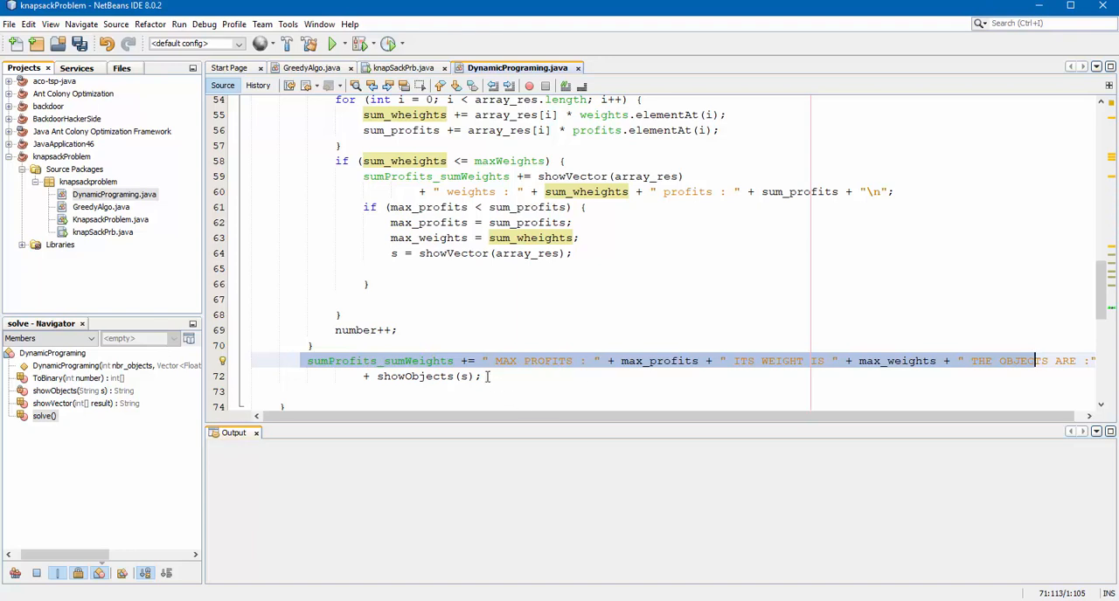
pyautogui.click(683, 361)
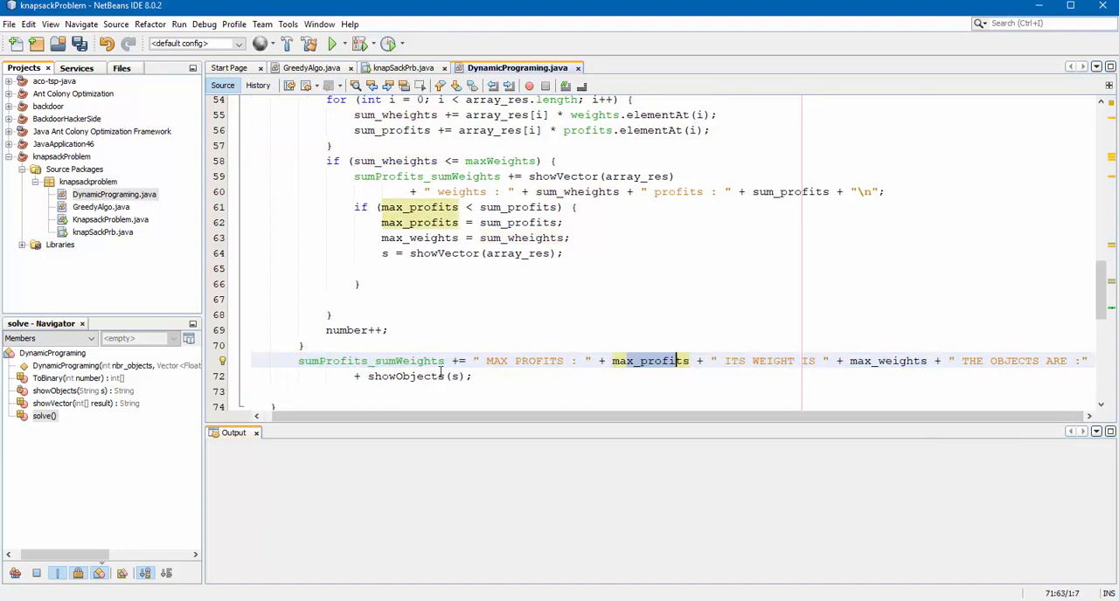
pyautogui.scroll(-2, 442, 373)
pyautogui.scroll(-5, 442, 301)
pyautogui.click(559, 238)
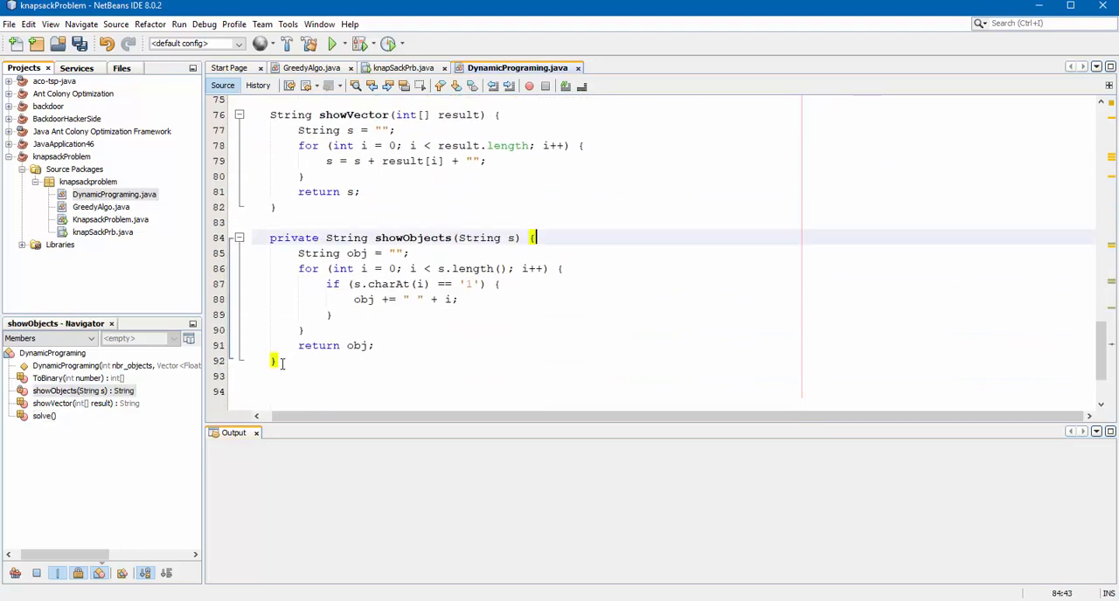
pyautogui.moveTo(278, 362); pyautogui.dragTo(271, 241)
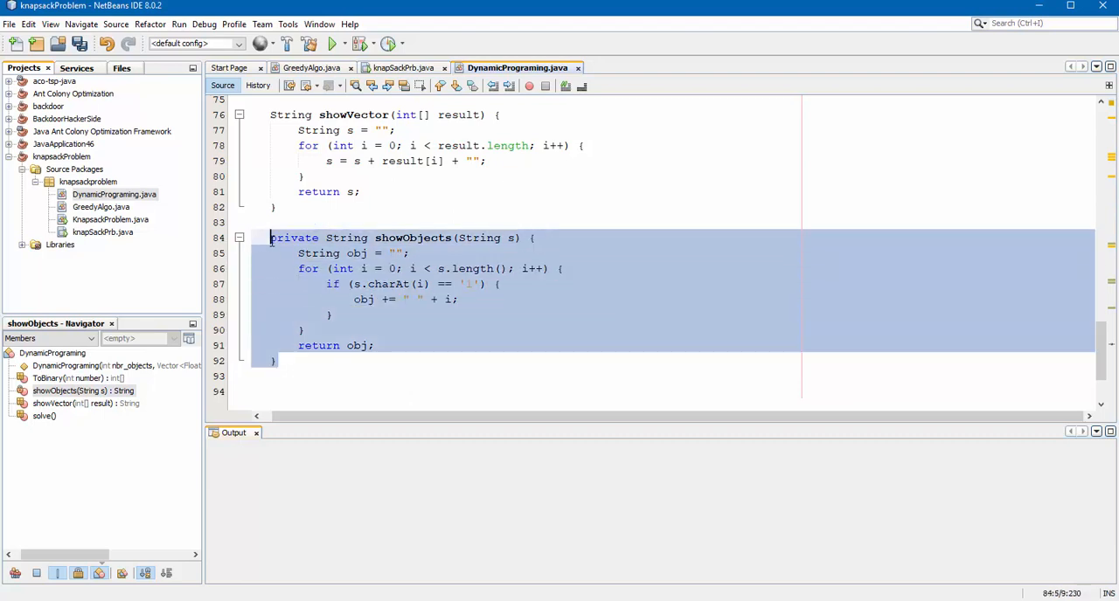
pyautogui.click(460, 299)
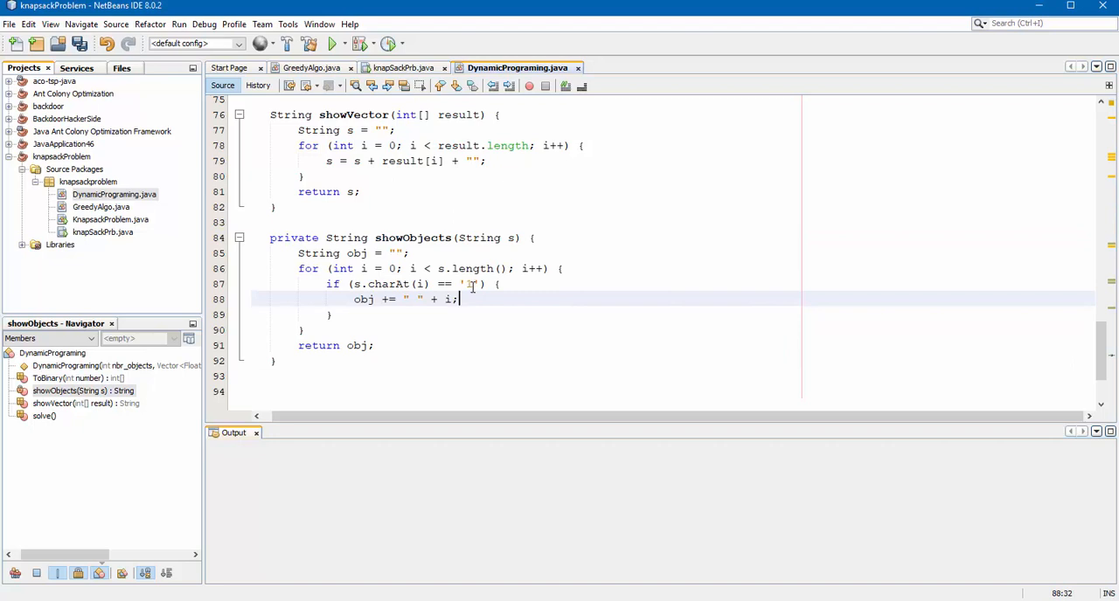
pyautogui.click(472, 284)
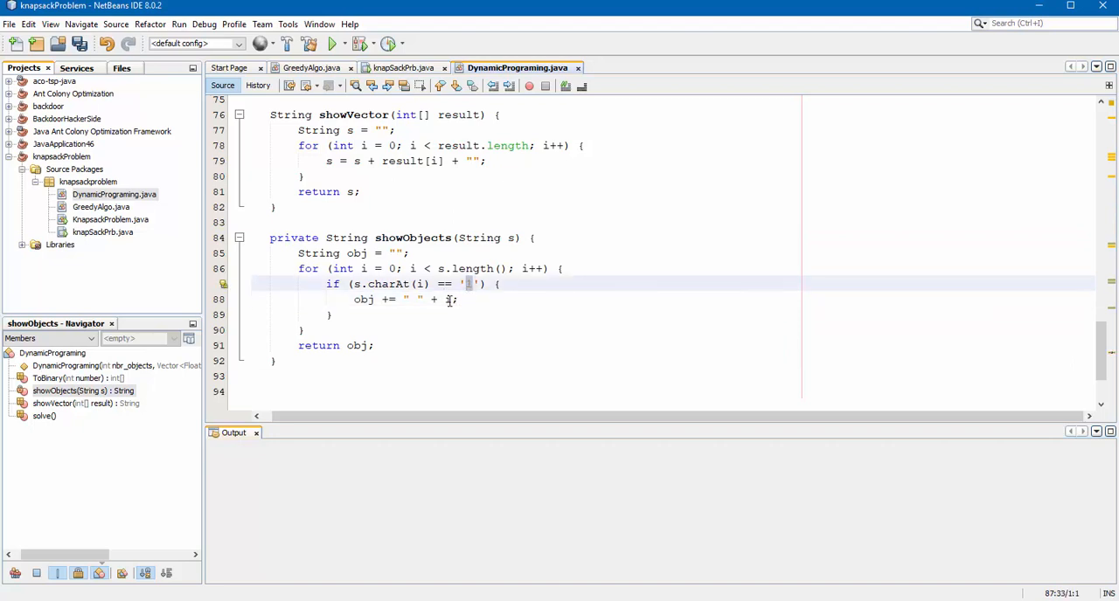
pyautogui.doubleClick(443, 300)
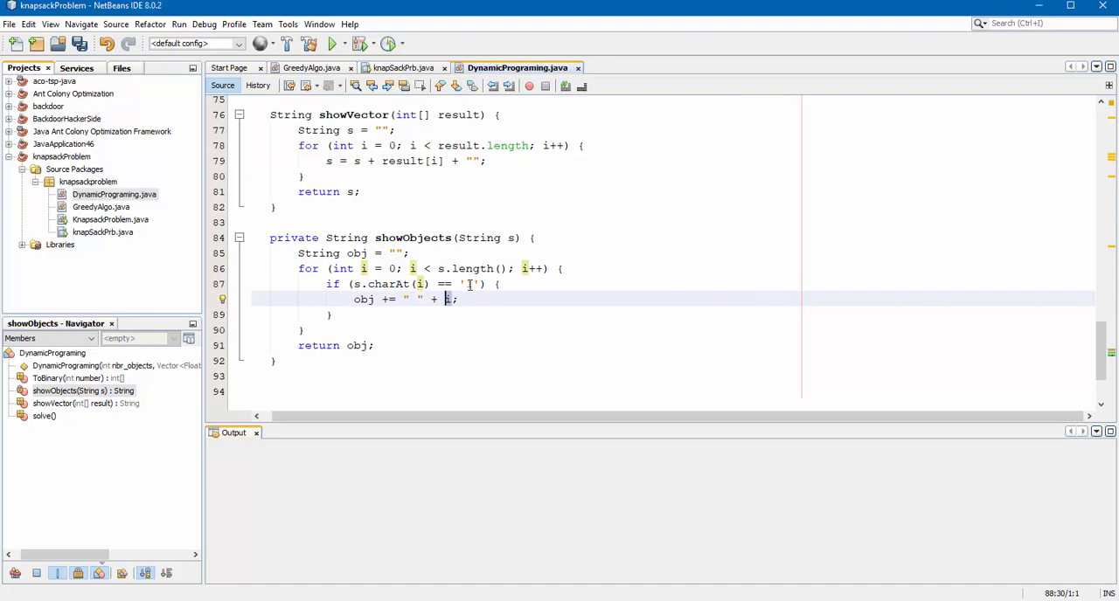
pyautogui.write('1')
pyautogui.click(467, 285)
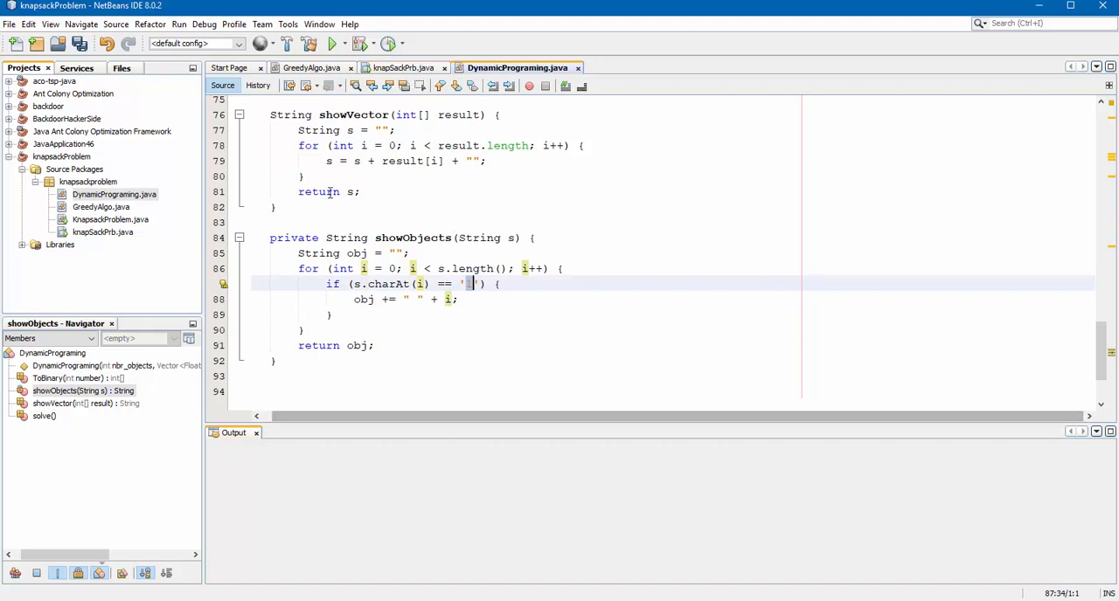
# Show the knapSackPrb form design and the solve (dynamic prog) handler's lines clearing weights and profits.
pyautogui.doubleClick(103, 232)
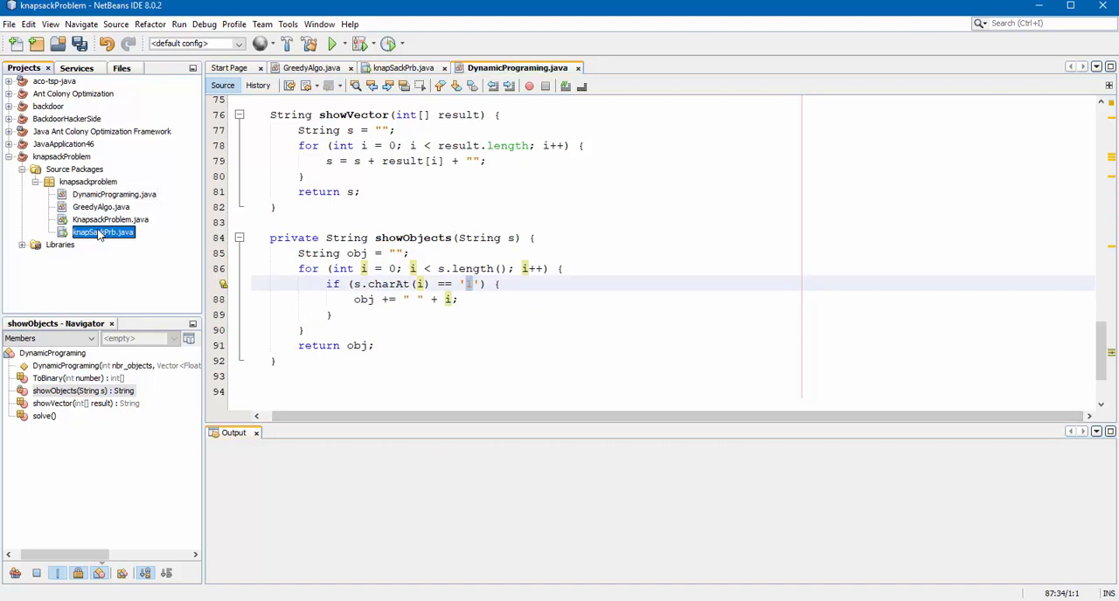
pyautogui.scroll(-15, 625, 399)
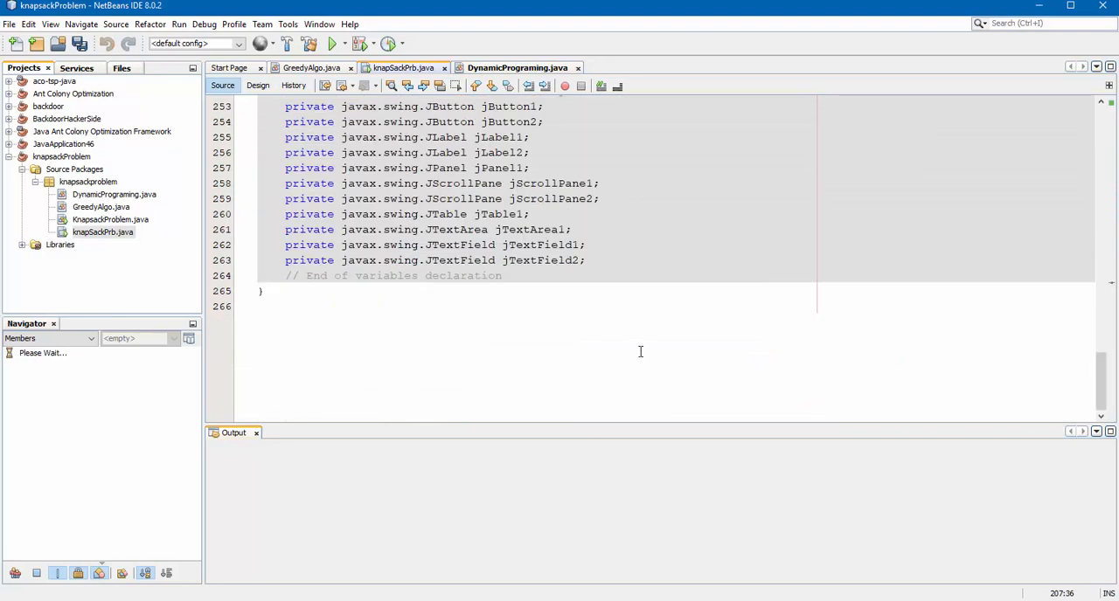
pyautogui.scroll(14, 639, 351)
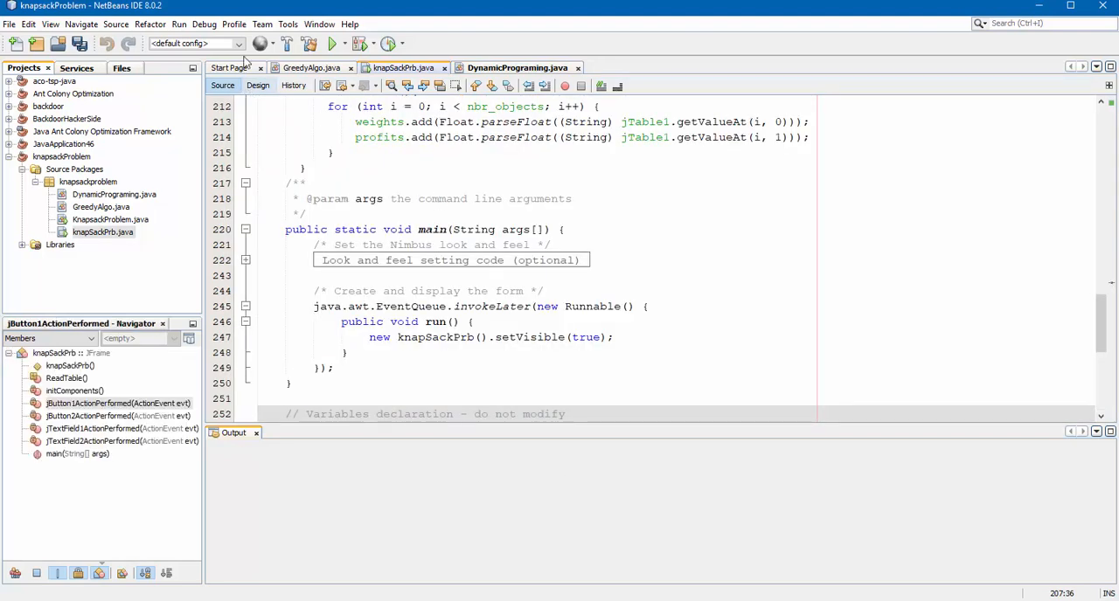
pyautogui.click(258, 85)
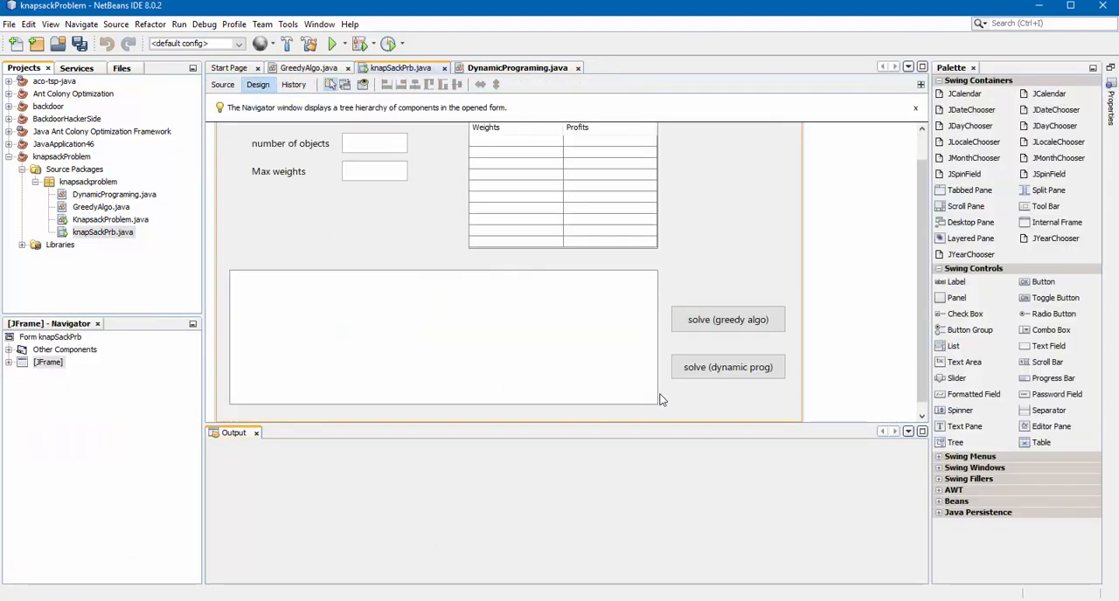
pyautogui.scroll(-1, 664, 394)
pyautogui.doubleClick(720, 361)
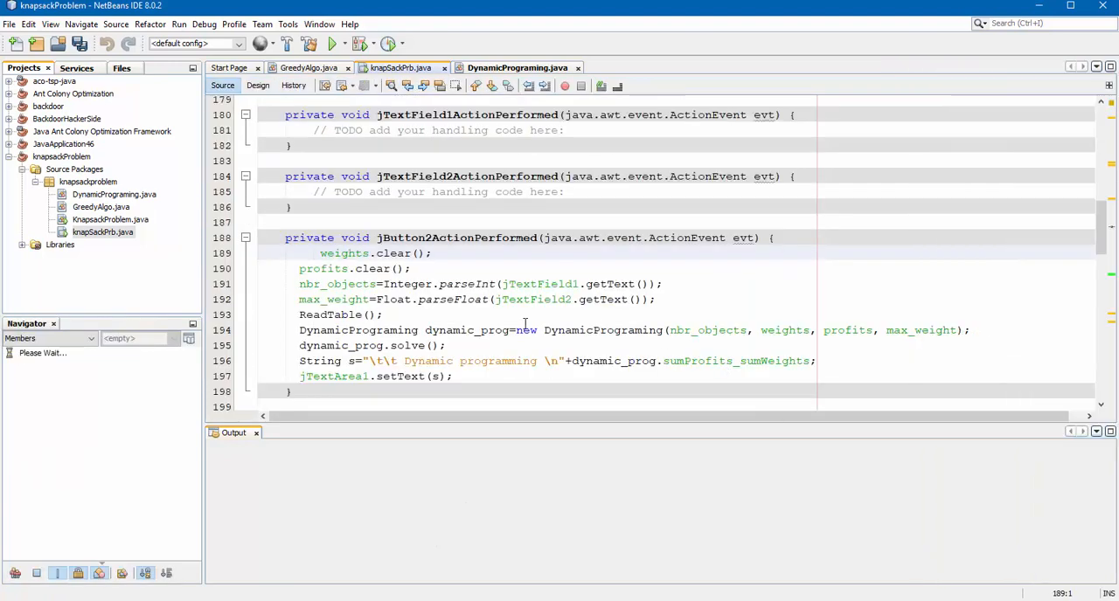
pyautogui.scroll(-1, 498, 320)
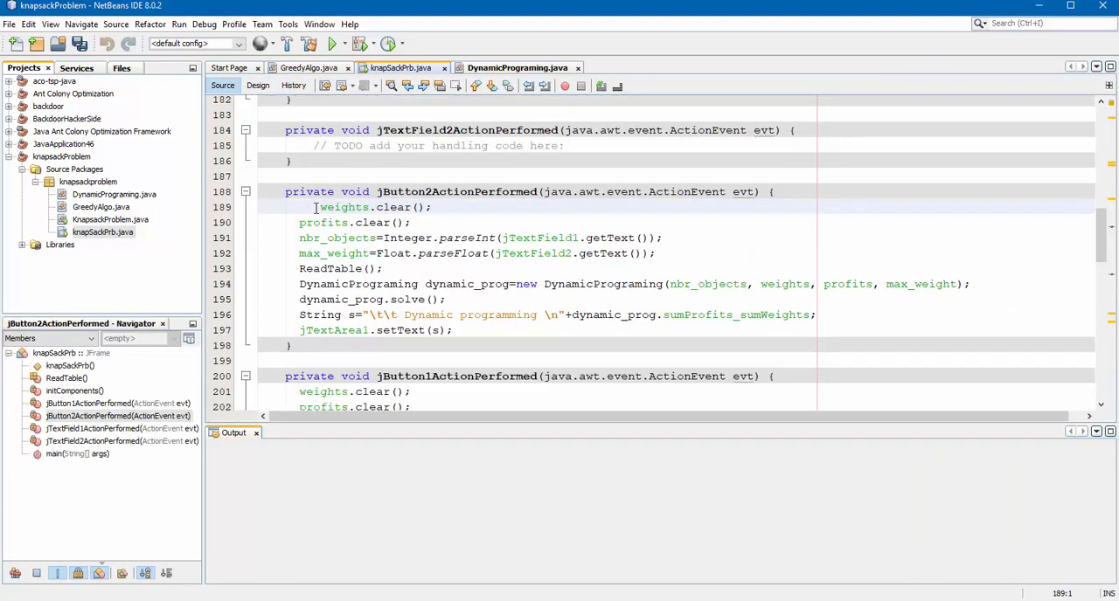
pyautogui.moveTo(316, 207); pyautogui.dragTo(424, 222)
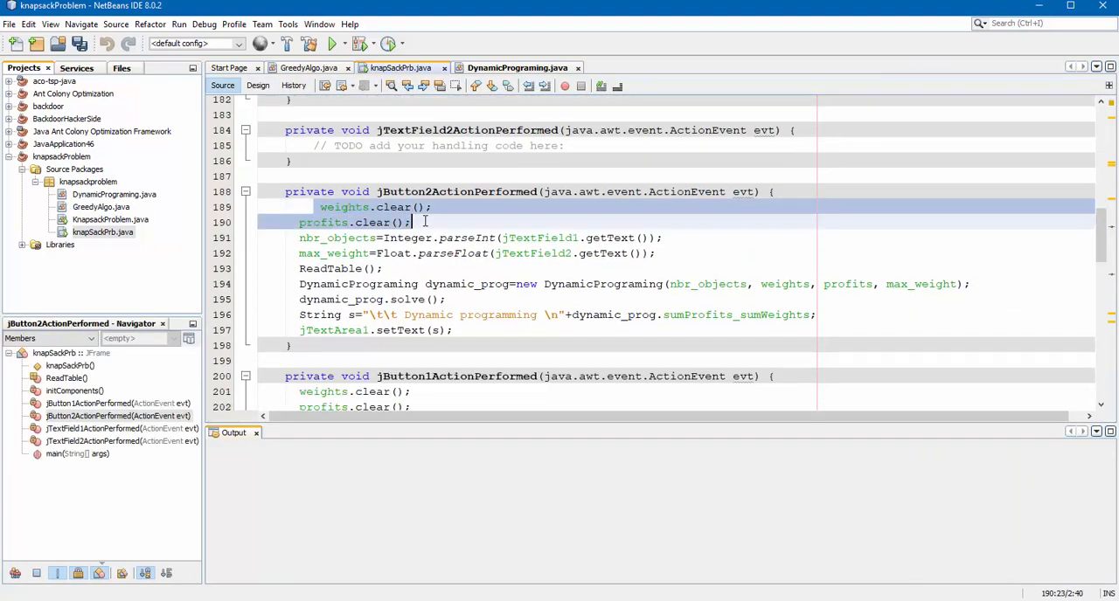
pyautogui.click(390, 222)
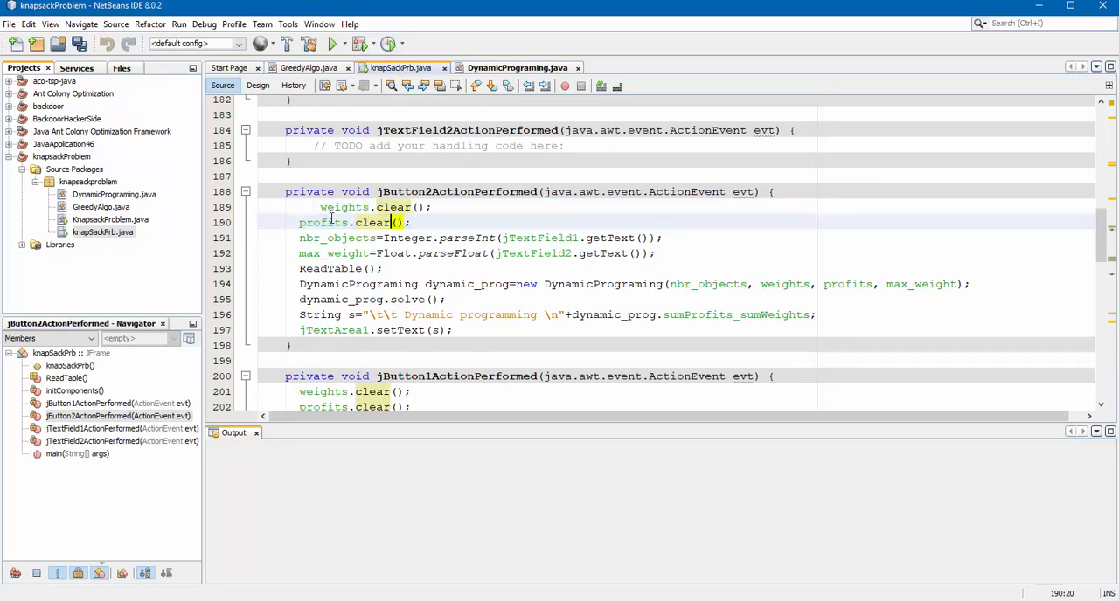
# Review the weights/profits Vector declarations and how nbr_objects, max weight and ReadTable feed the solver.
pyautogui.keyDown('ctrl'); pyautogui.click(345, 208); pyautogui.keyUp('ctrl')
pyautogui.moveTo(291, 254); pyautogui.dragTo(566, 269)
pyautogui.moveTo(1100, 162)
pyautogui.mouseDown()
pyautogui.moveTo(1093, 356)
pyautogui.moveTo(1100, 267)
pyautogui.mouseUp()
pyautogui.moveTo(301, 230)
pyautogui.mouseDown()
pyautogui.moveTo(660, 229)
pyautogui.moveTo(651, 228)
pyautogui.mouseUp()
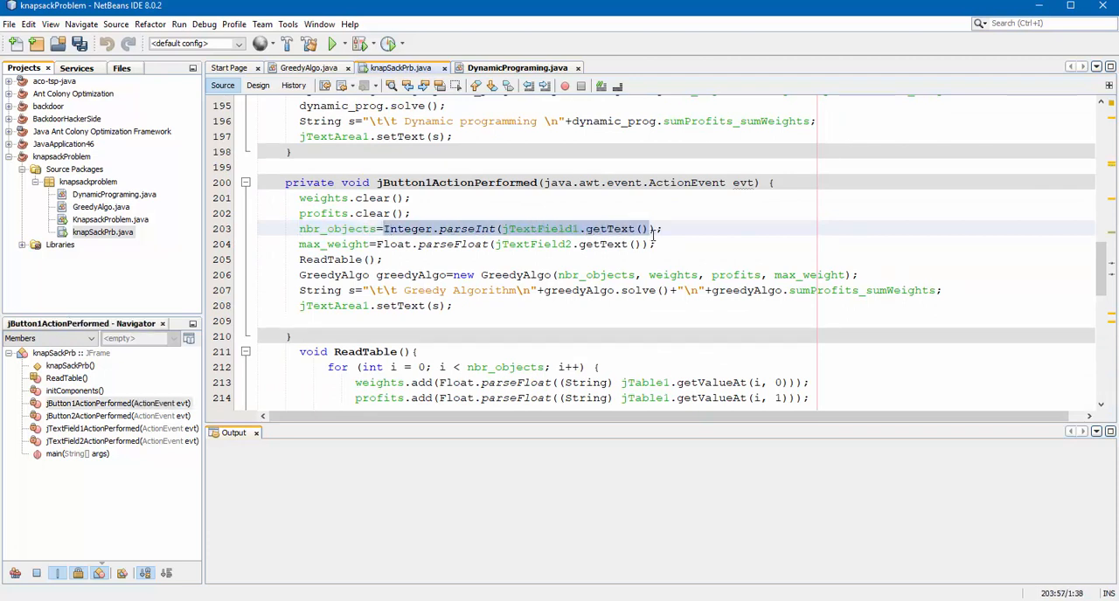
pyautogui.moveTo(496, 244); pyautogui.dragTo(559, 245)
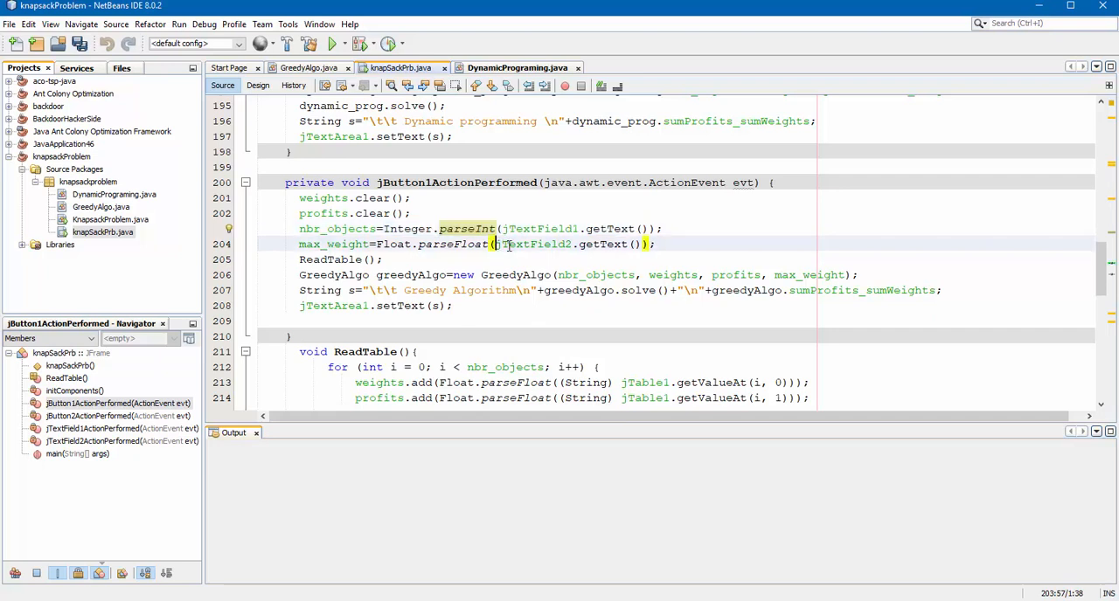
pyautogui.moveTo(300, 260); pyautogui.dragTo(408, 260)
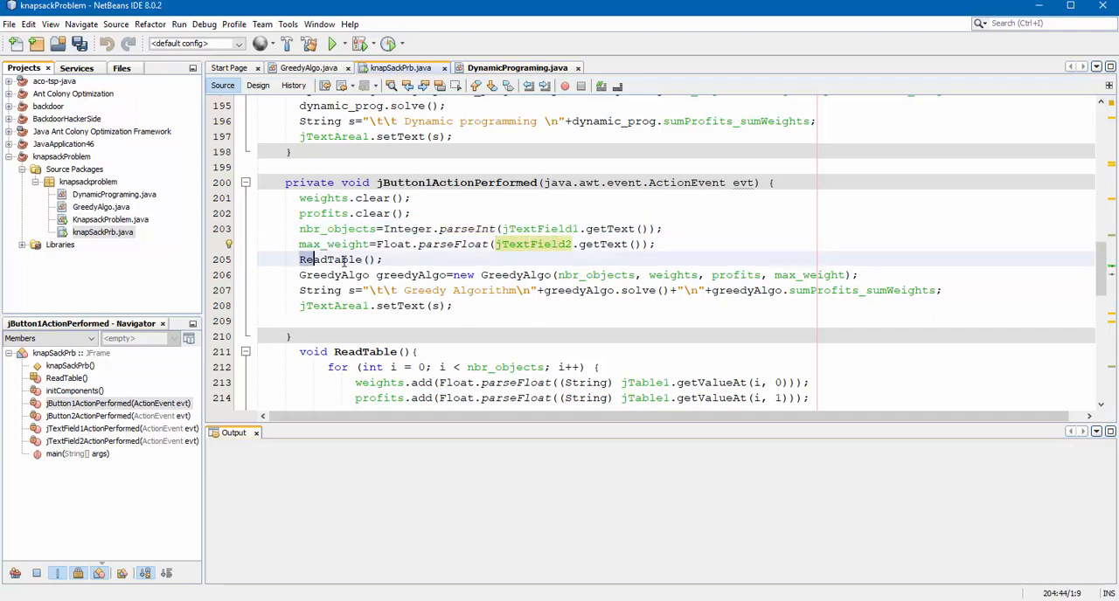
pyautogui.scroll(-1, 415, 279)
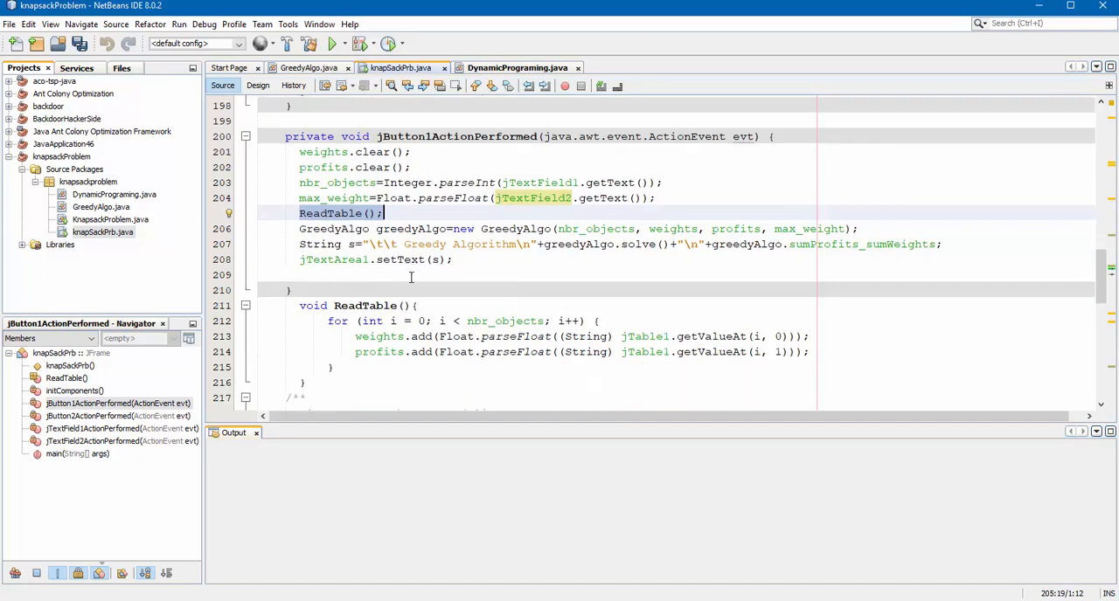
pyautogui.click(435, 307)
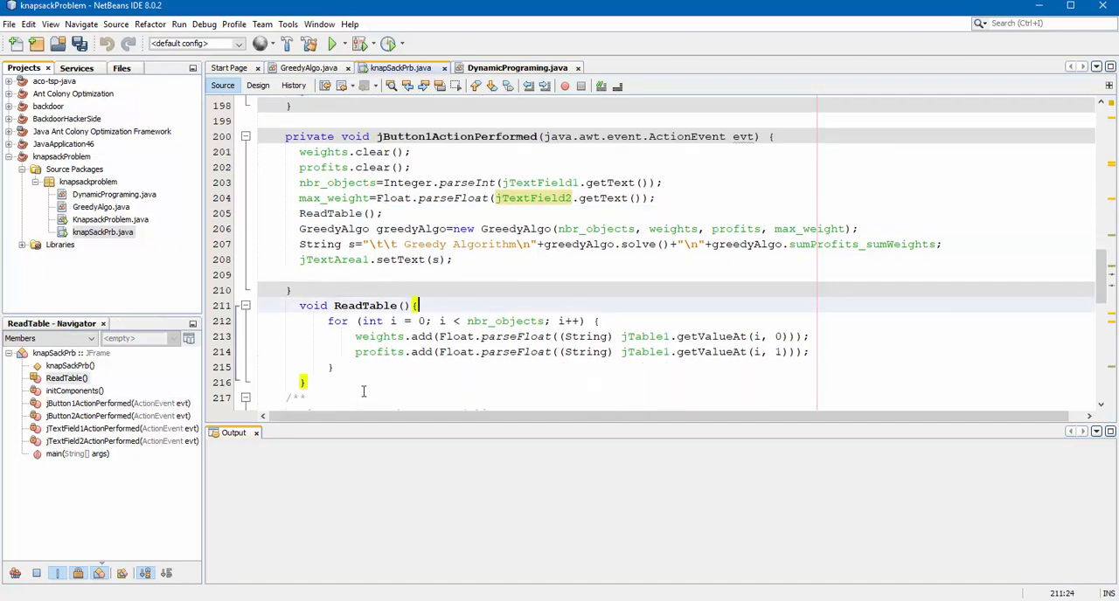
# Highlight the DynamicPrograming constructor call, the solve call and the sumProfits_sumWeights result line.
pyautogui.click(300, 229)
pyautogui.scroll(4, 299, 231)
pyautogui.moveTo(300, 237); pyautogui.dragTo(970, 237)
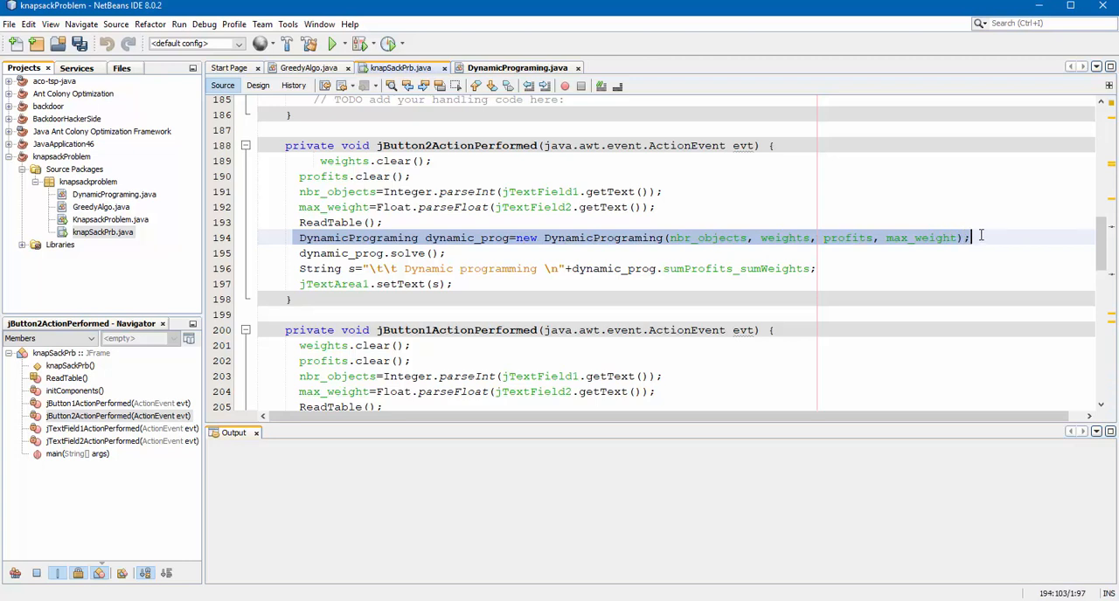
pyautogui.moveTo(980, 241); pyautogui.dragTo(969, 250)
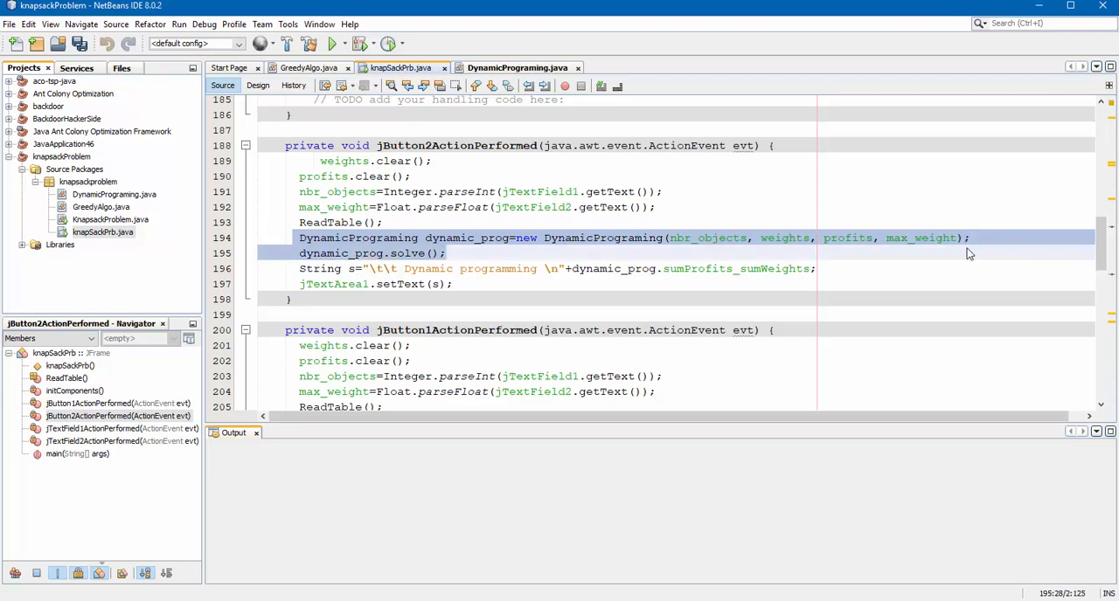
pyautogui.moveTo(446, 254); pyautogui.dragTo(404, 253)
pyautogui.click(404, 253)
pyautogui.scroll(-3, 405, 259)
pyautogui.tripleClick(673, 229)
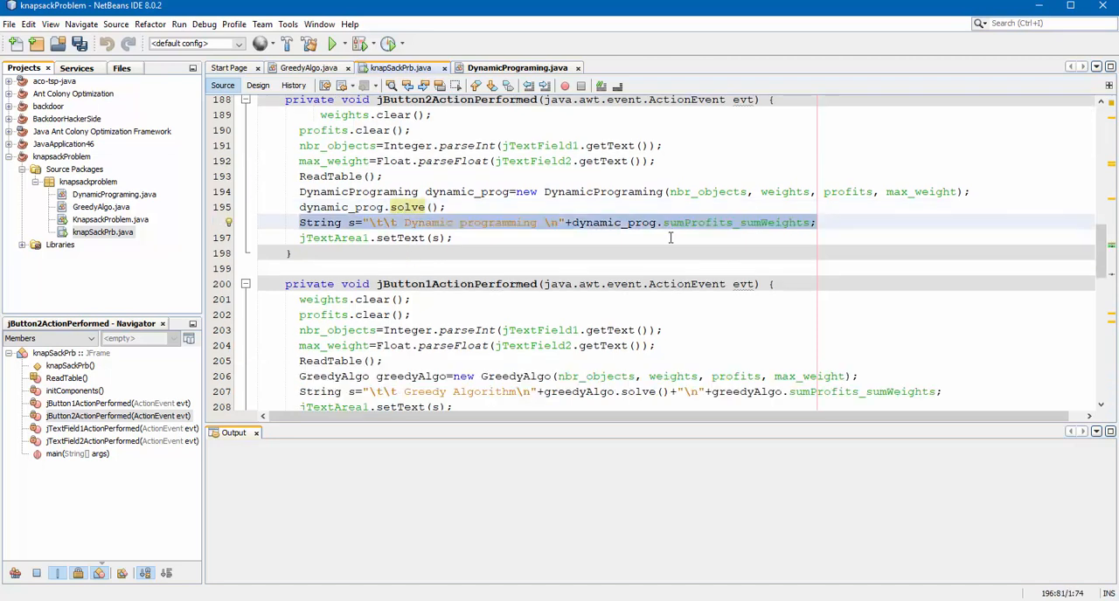
pyautogui.moveTo(818, 224); pyautogui.dragTo(261, 228)
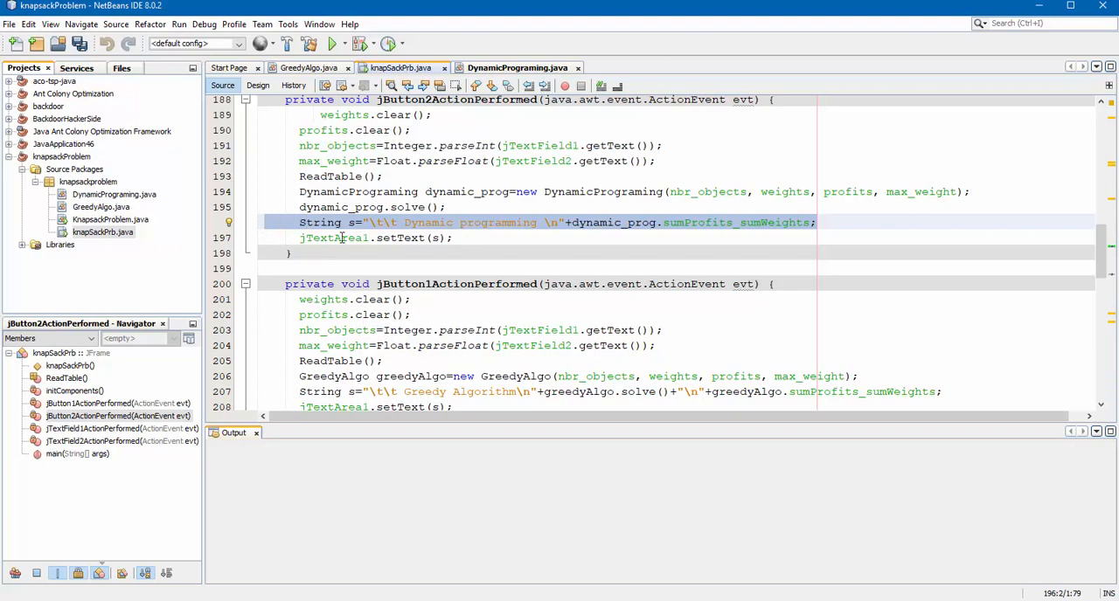
# Run knapSackPrb.java so the KnapSack Problem window opens, ready for the number of objects.
pyautogui.click(517, 70)
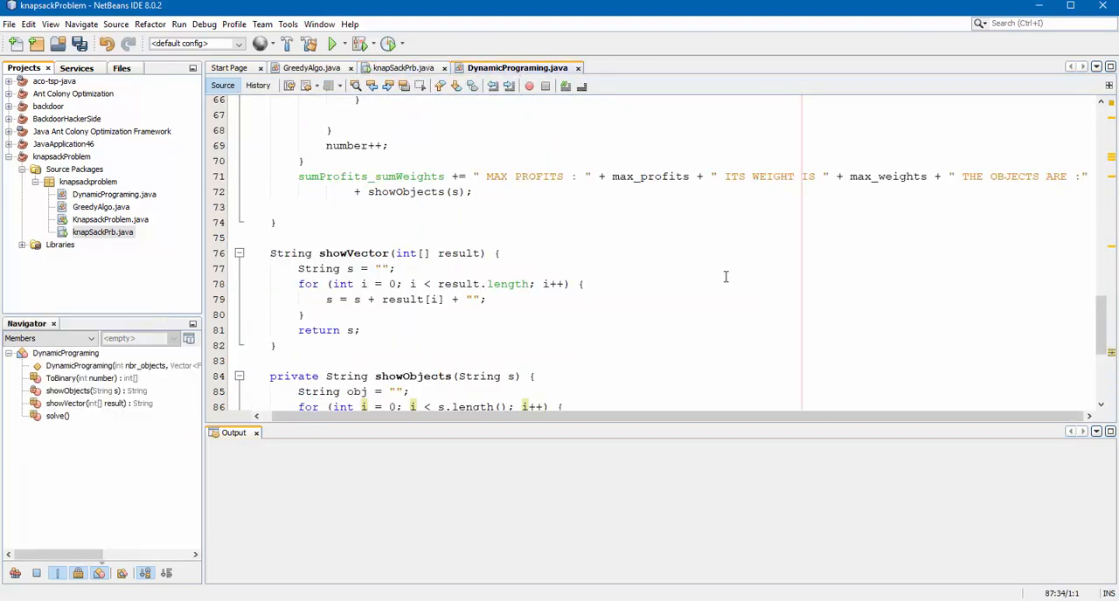
pyautogui.click(407, 70)
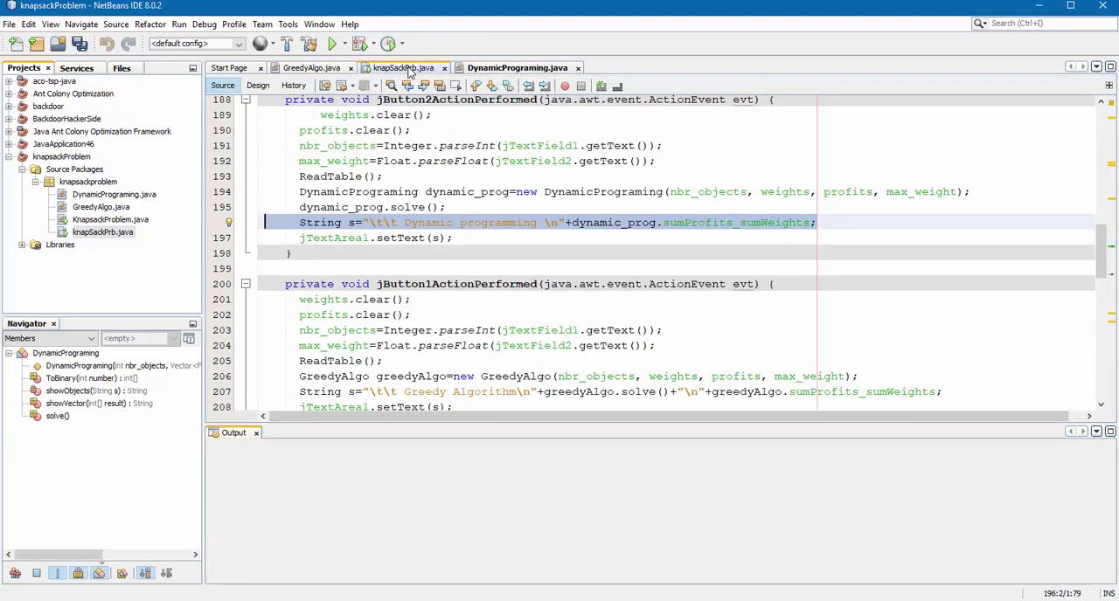
pyautogui.rightClick(539, 237)
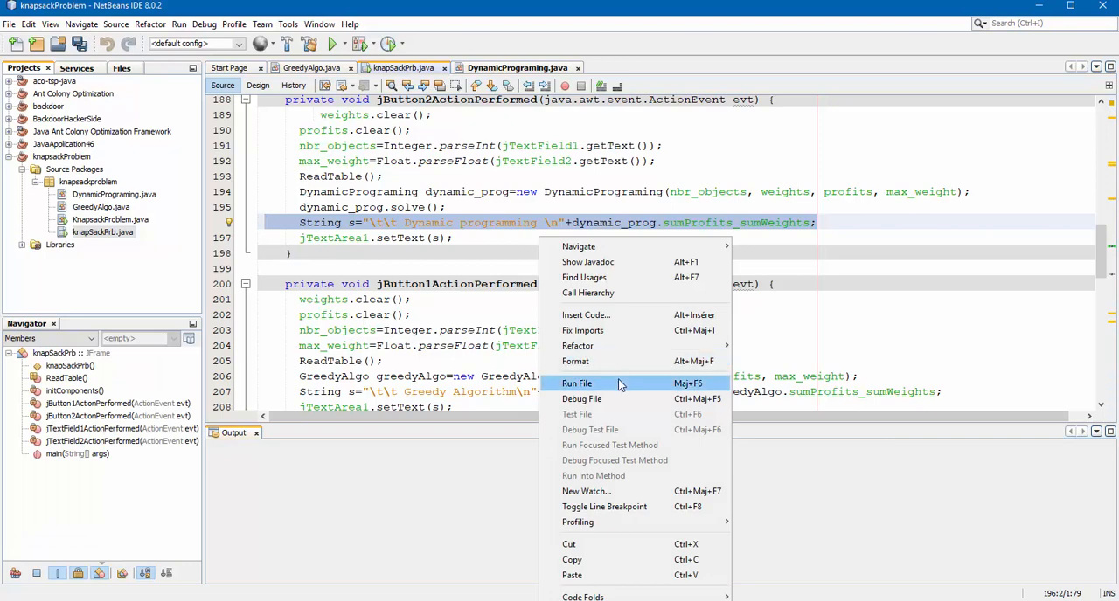
pyautogui.click(618, 386)
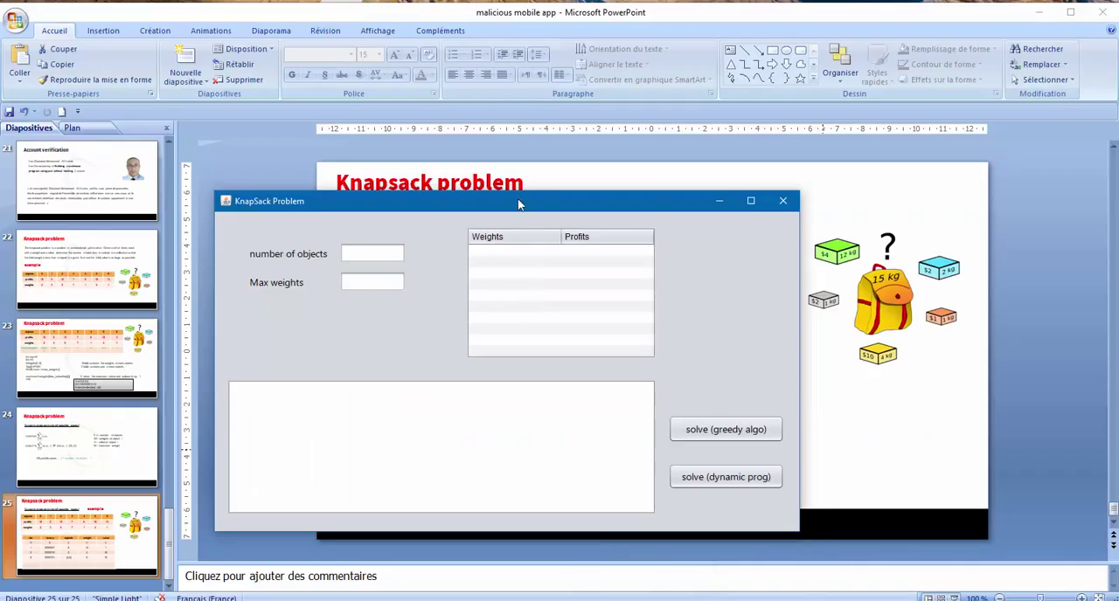
pyautogui.moveTo(517, 203); pyautogui.dragTo(560, 297)
pyautogui.click(419, 342)
pyautogui.write('7')
# Enter 7 objects, max weight 15 and the weights 2, 3, 5, 7, 1, 4, 1 down the table.
pyautogui.click(409, 375)
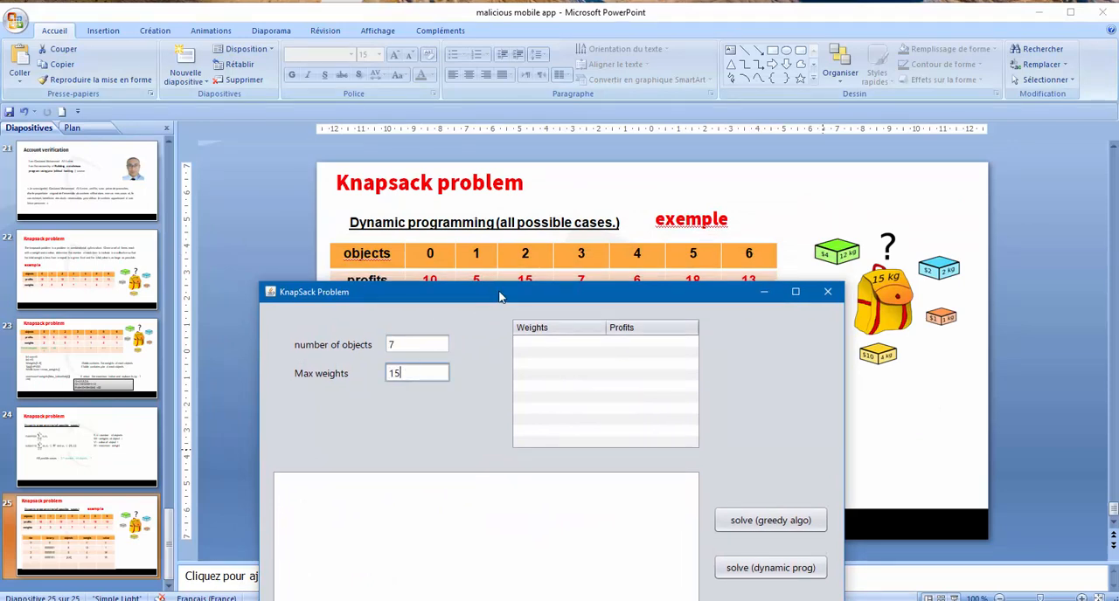
pyautogui.moveTo(502, 297); pyautogui.dragTo(528, 338)
pyautogui.click(573, 384)
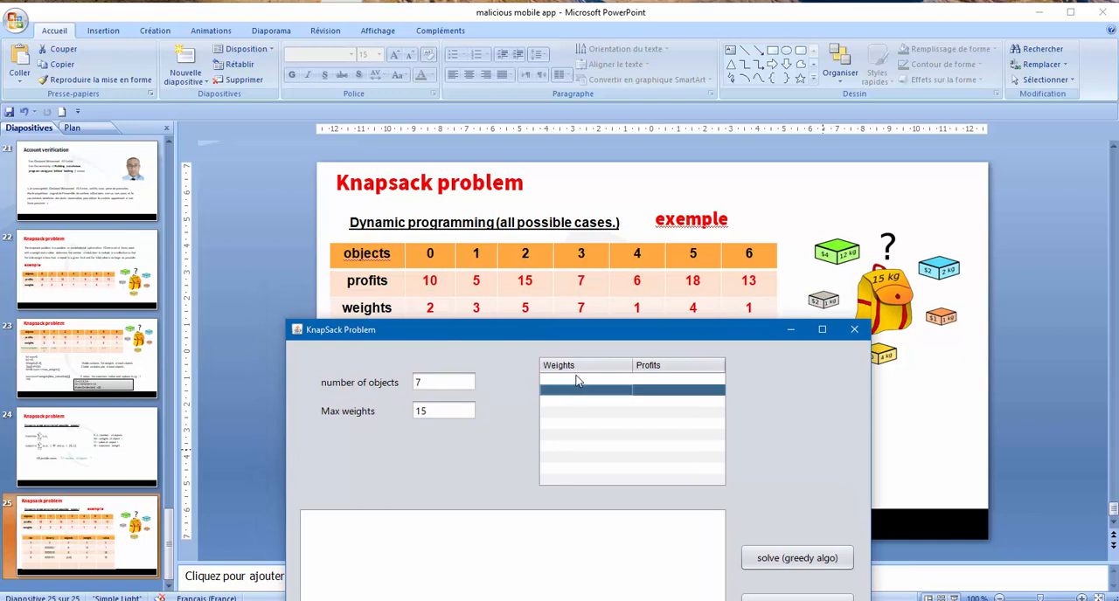
pyautogui.write('2')
pyautogui.press('Return')
pyautogui.write('3')
pyautogui.press('Return')
pyautogui.write('5')
pyautogui.press('Return')
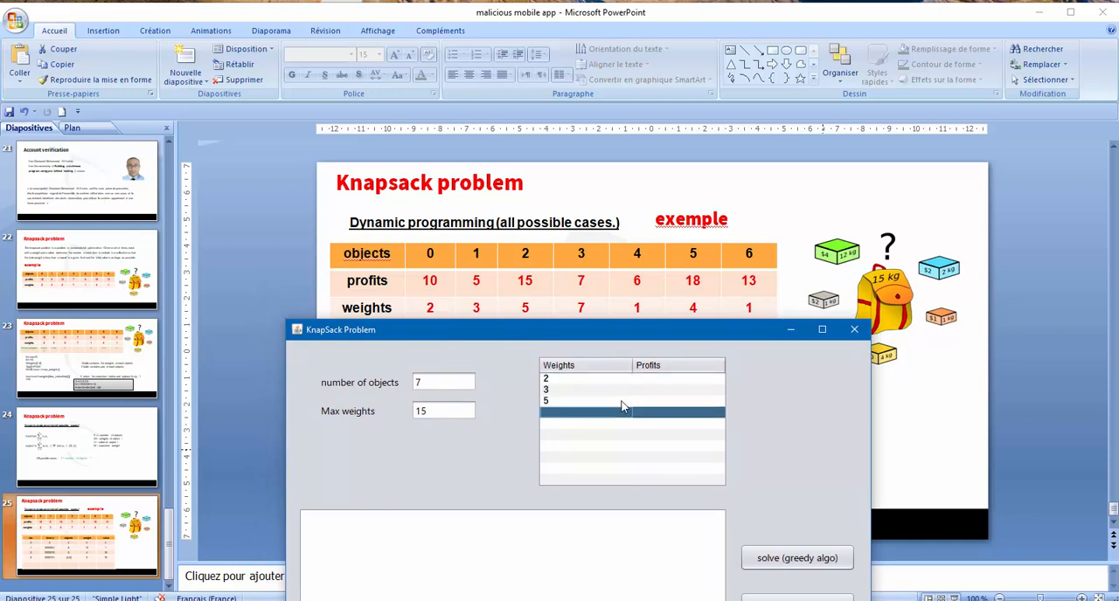
pyautogui.write('7')
pyautogui.press('Return')
pyautogui.write('1')
pyautogui.press('Return')
pyautogui.write('4')
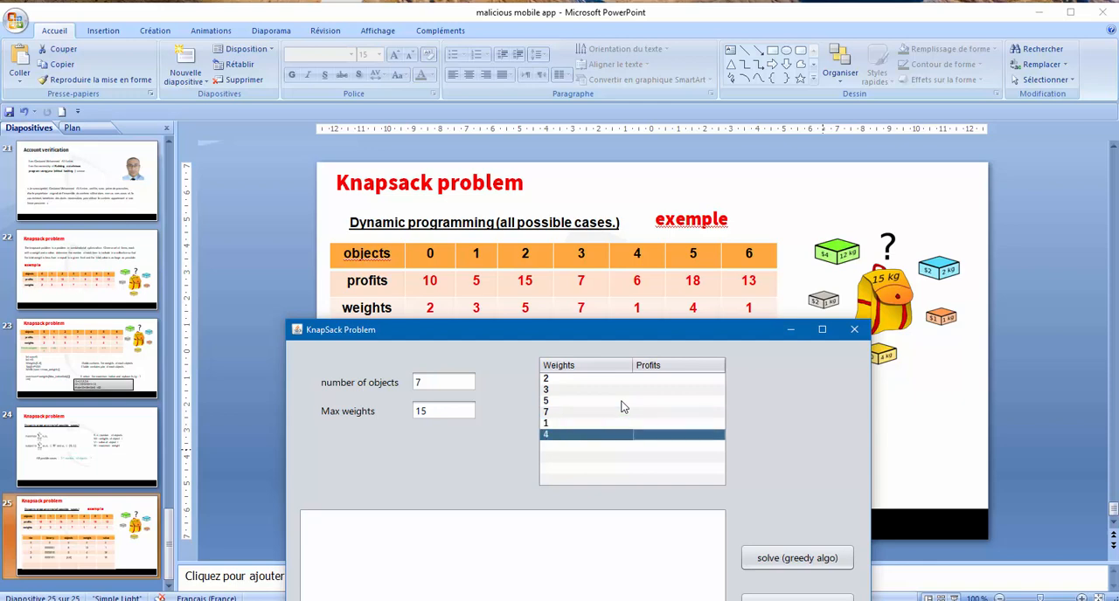
pyautogui.press('Return')
pyautogui.write('1')
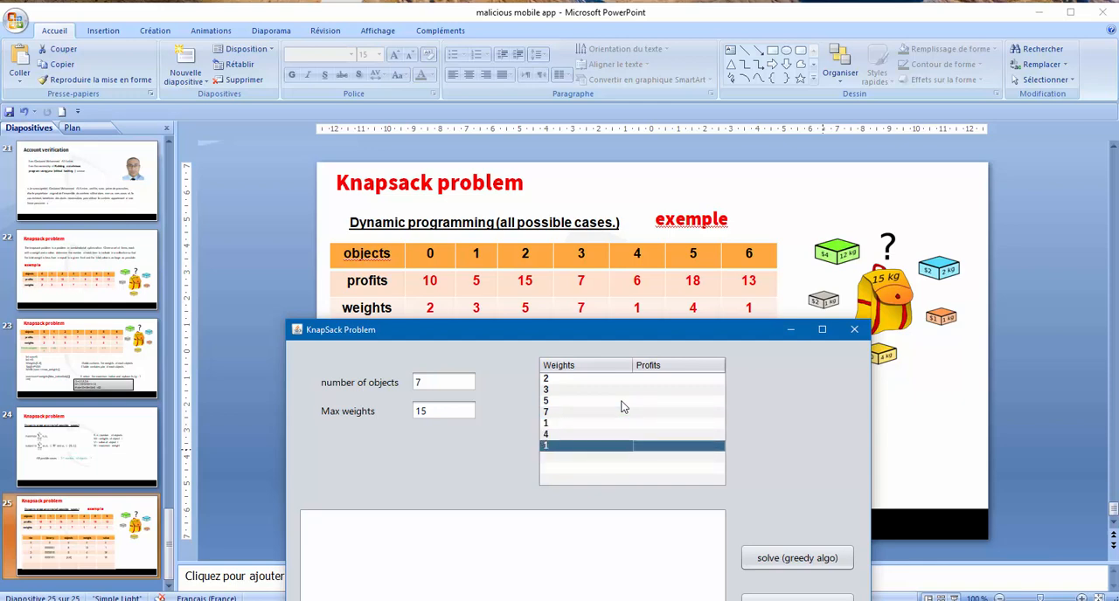
pyautogui.write('13')
# Enter the profits 13, 18, 6, 7, 15, 5, 10 from the last row up to the first.
pyautogui.press('Up')
pyautogui.write('18')
pyautogui.press('Up')
pyautogui.write('6')
pyautogui.press('Up')
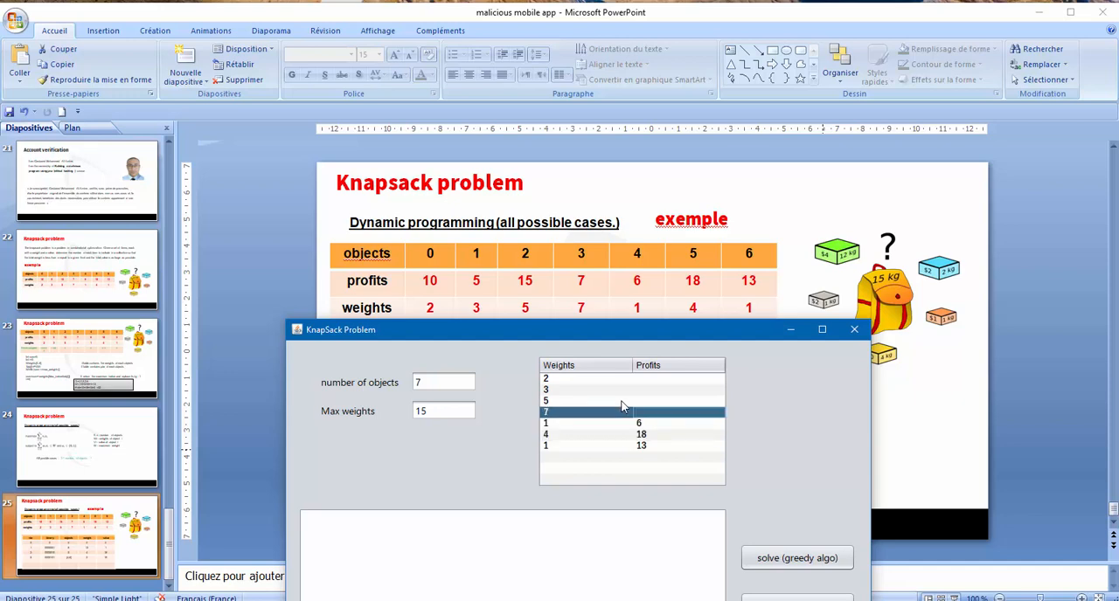
pyautogui.write('7')
pyautogui.press('Up')
pyautogui.write('15')
pyautogui.press('Up')
pyautogui.write('5')
pyautogui.press('Up')
pyautogui.write('10')
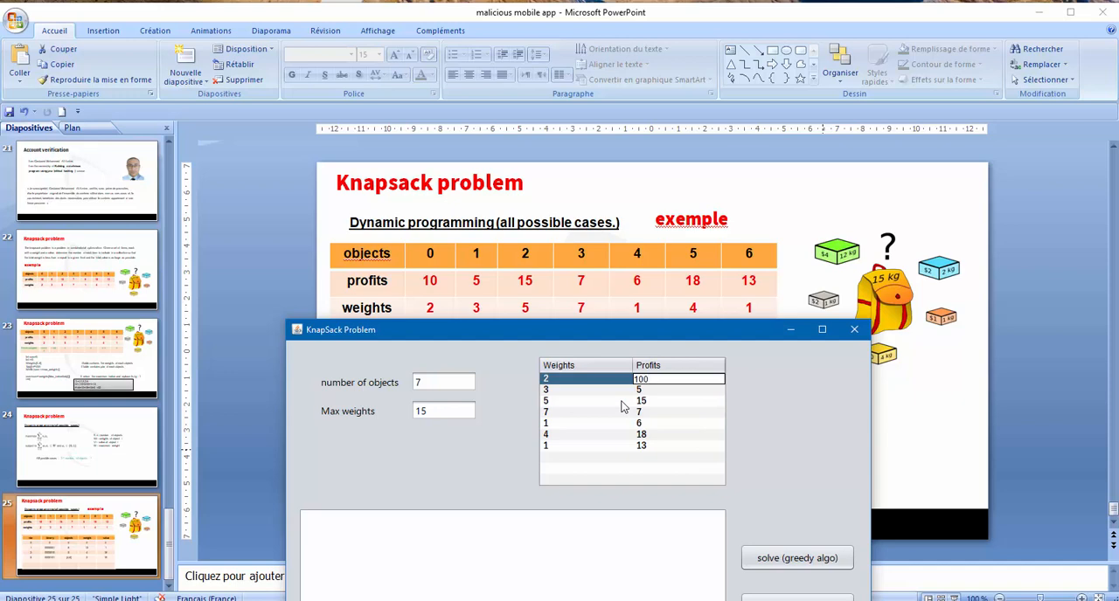
pyautogui.press('Return')
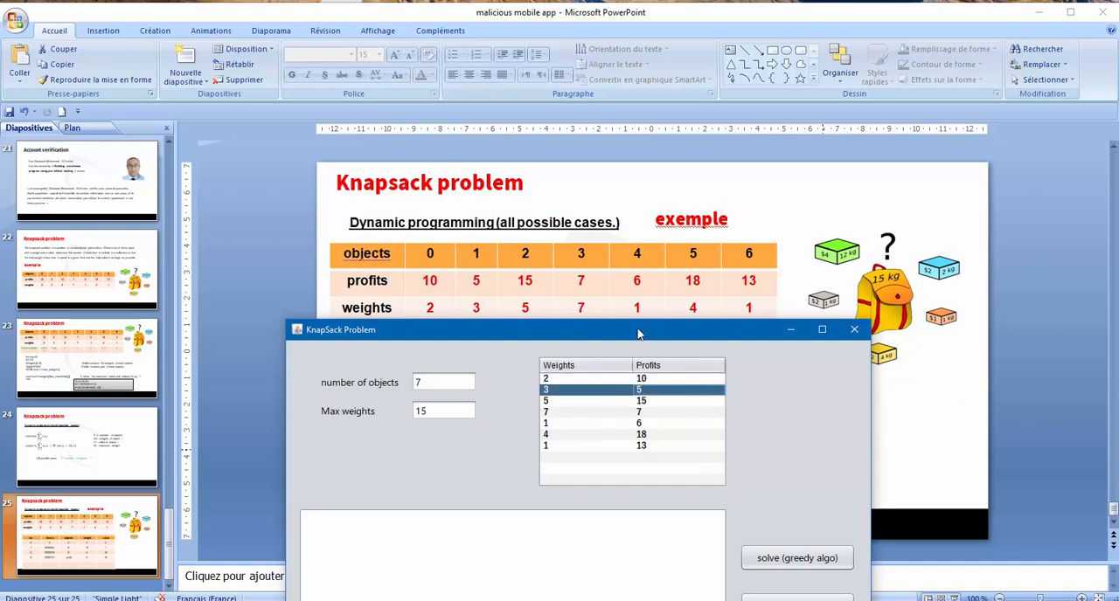
pyautogui.moveTo(643, 333); pyautogui.dragTo(672, 188)
# Solve with dynamic programming and inspect the first output combination line and its weight.
pyautogui.click(798, 467)
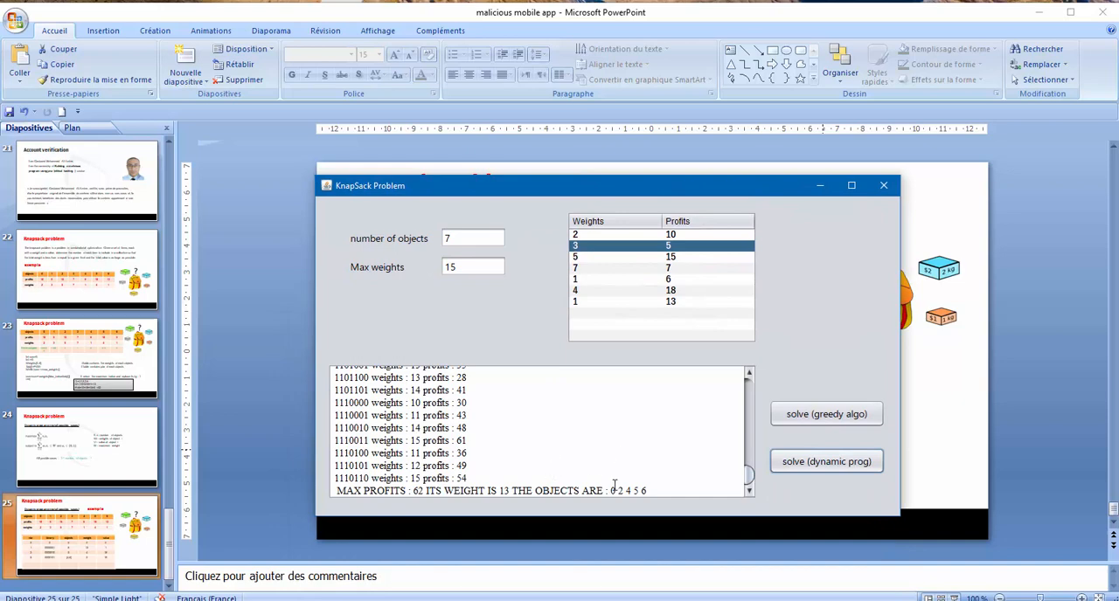
pyautogui.moveTo(748, 475); pyautogui.dragTo(753, 385)
pyautogui.moveTo(334, 389); pyautogui.dragTo(463, 391)
pyautogui.click(360, 400)
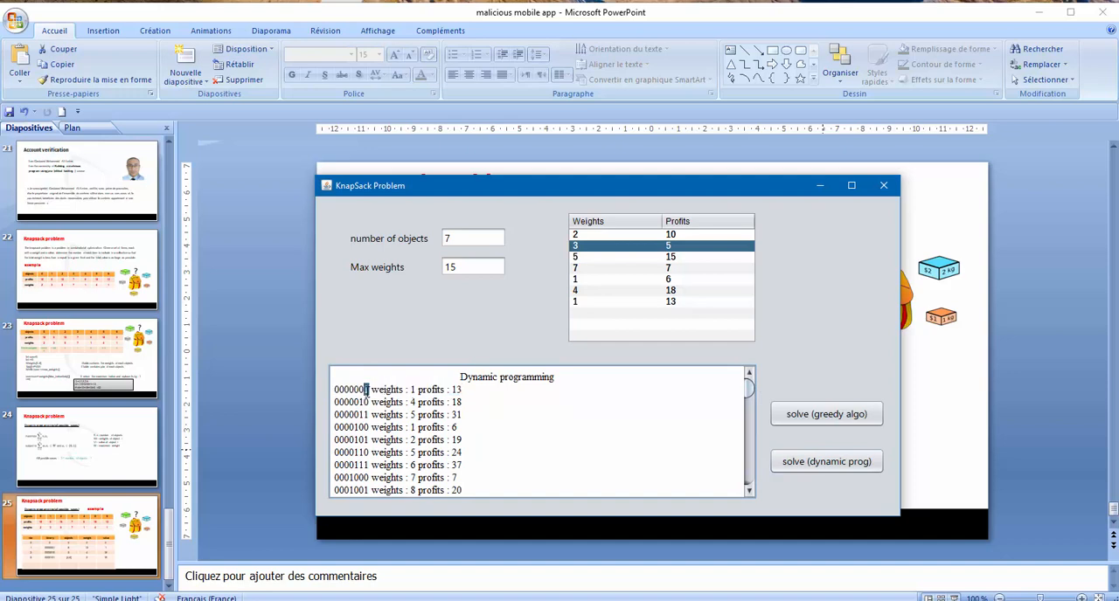
pyautogui.click(457, 390)
pyautogui.doubleClick(411, 390)
pyautogui.scroll(-1, 385, 411)
pyautogui.scroll(1, 381, 405)
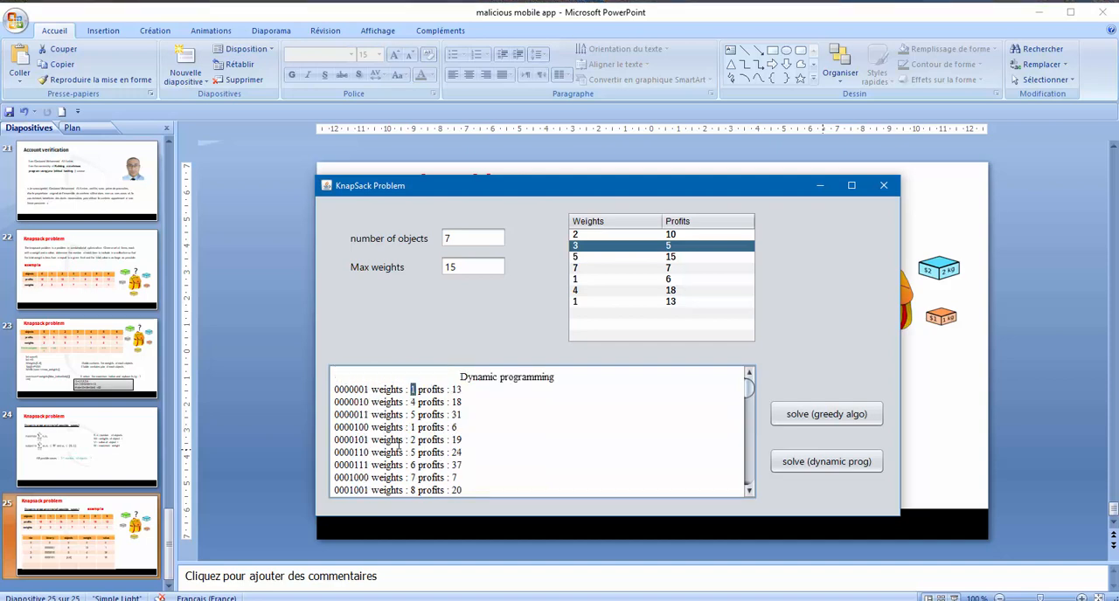
pyautogui.scroll(-1, 381, 430)
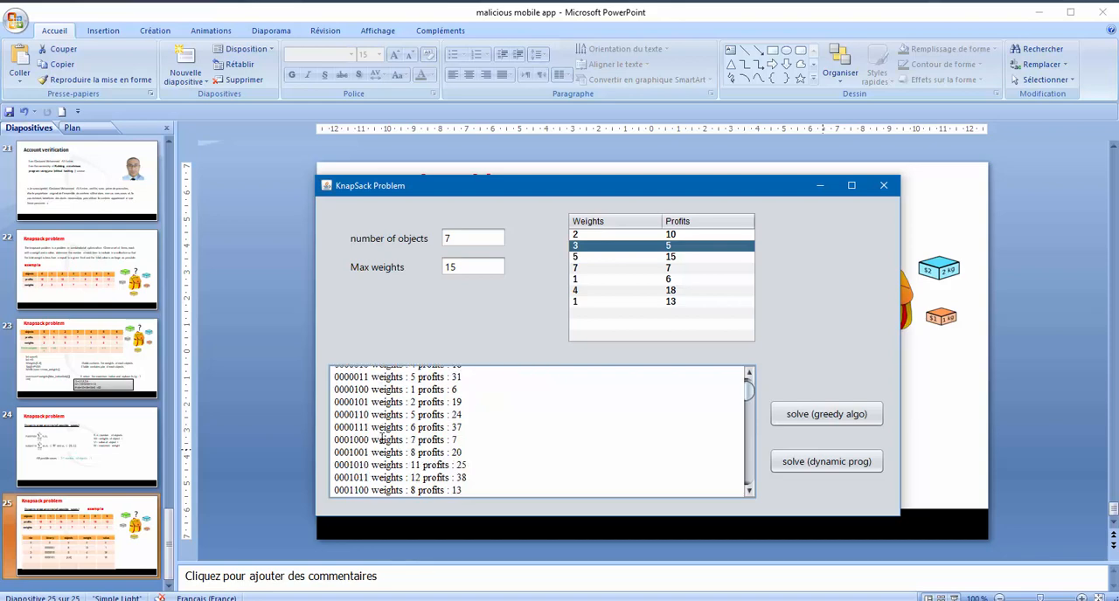
pyautogui.moveTo(389, 452); pyautogui.dragTo(482, 490)
pyautogui.scroll(-1, 482, 490)
pyautogui.click(482, 487)
pyautogui.scroll(-3, 482, 488)
pyautogui.scroll(-1, 480, 486)
pyautogui.scroll(-2, 469, 469)
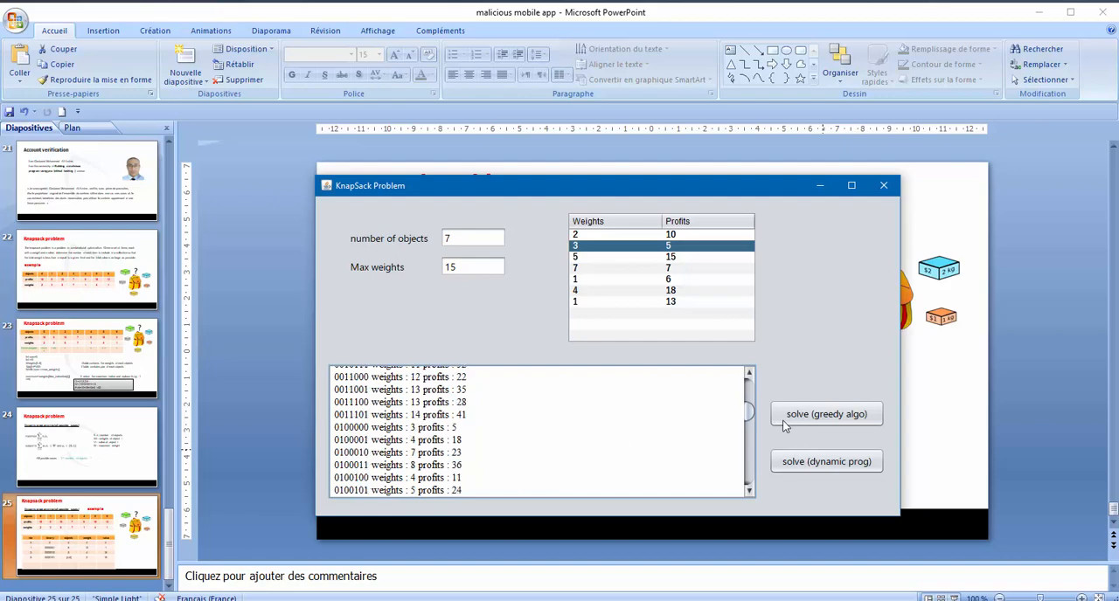
pyautogui.moveTo(748, 419); pyautogui.dragTo(748, 482)
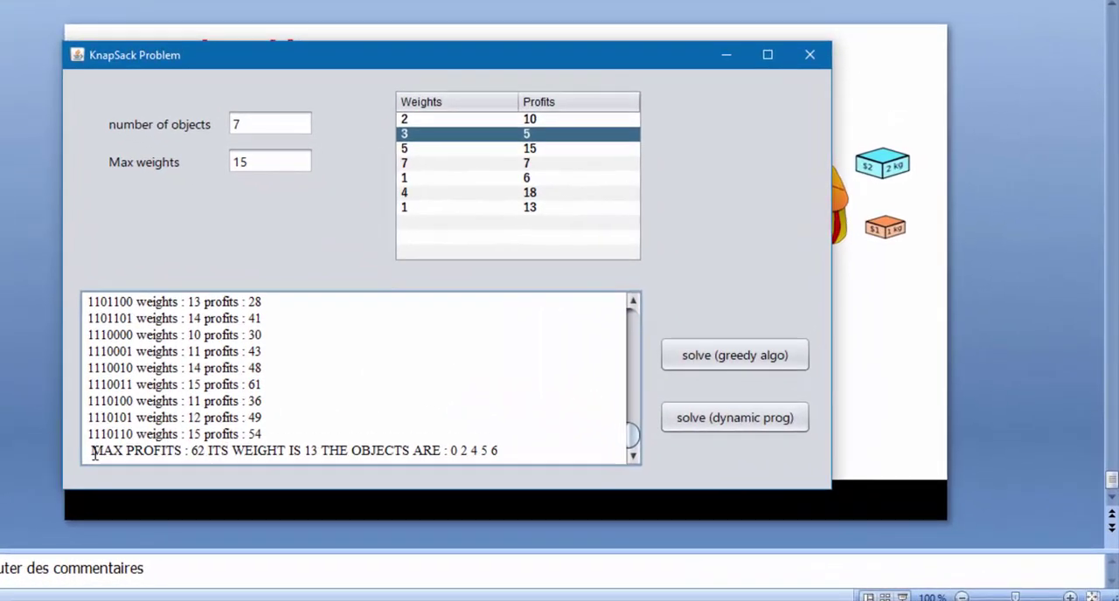
# Highlight the MAX PROFITS line, its profit 62 and total weight 13.
pyautogui.moveTo(128, 456); pyautogui.dragTo(259, 455)
pyautogui.click(166, 451)
pyautogui.moveTo(208, 453); pyautogui.dragTo(194, 453)
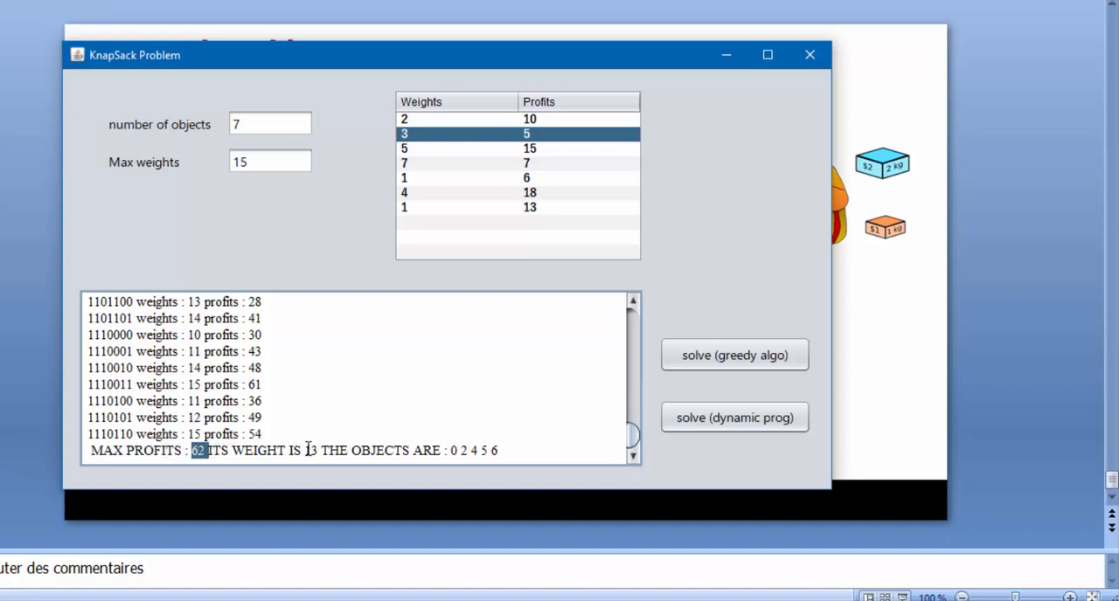
pyautogui.doubleClick(307, 450)
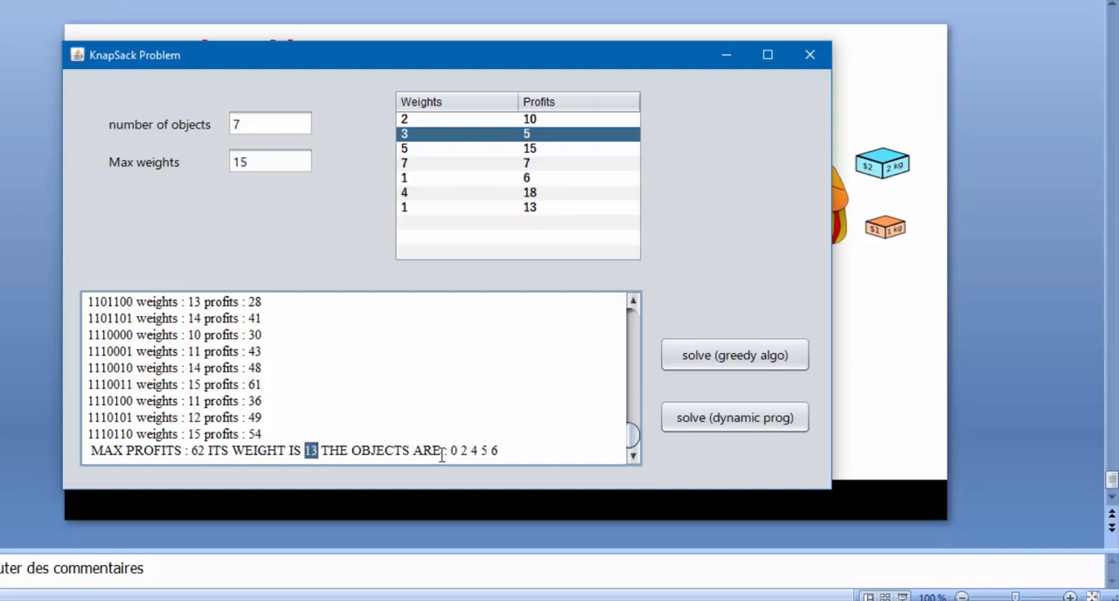